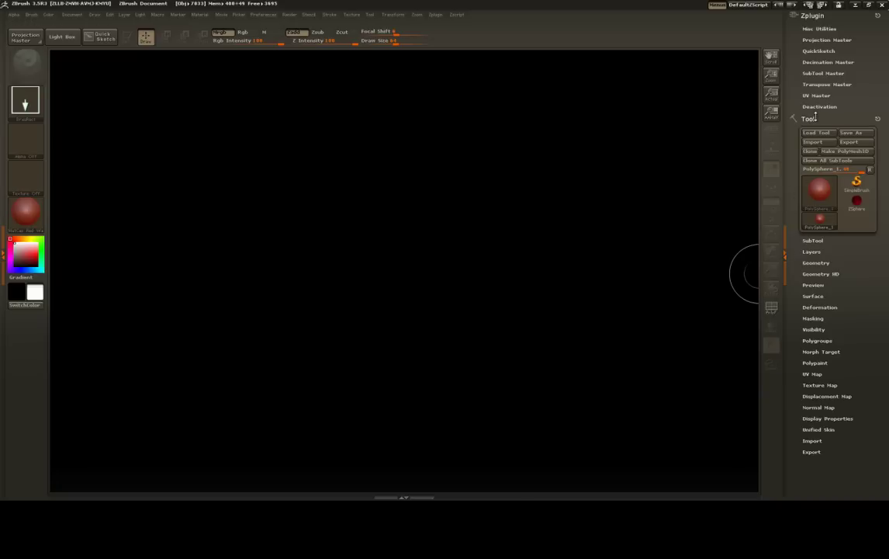
- Import horse.obj from the Western folder, accepting the transfer of high-resolution details to the modified mesh
click(814, 142)
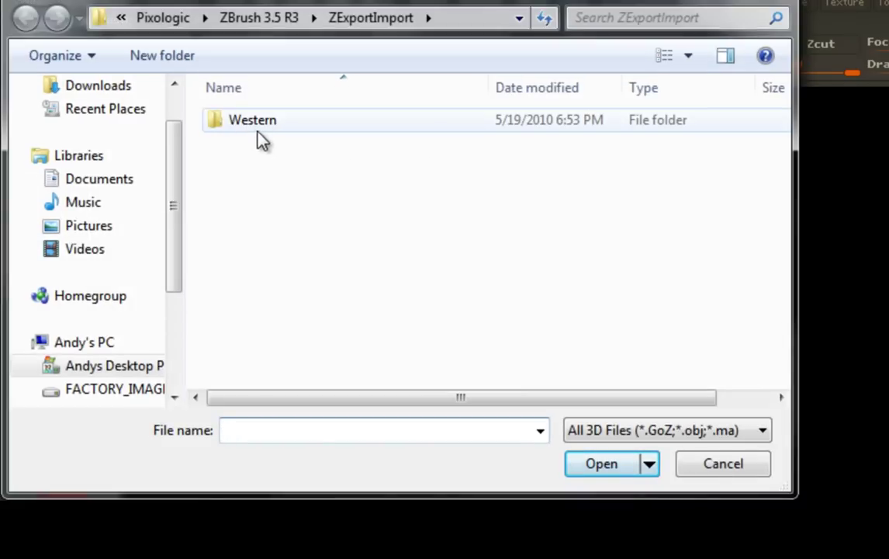
double_click(260, 135)
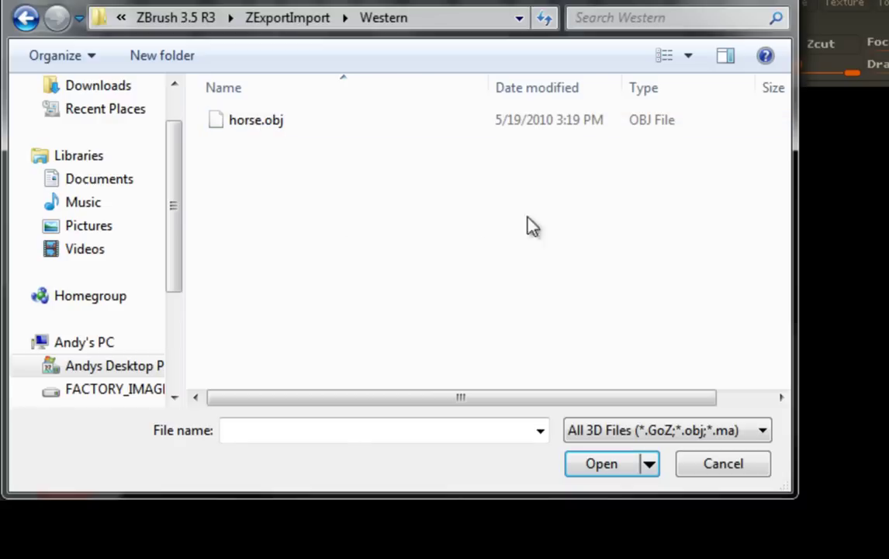
click(260, 121)
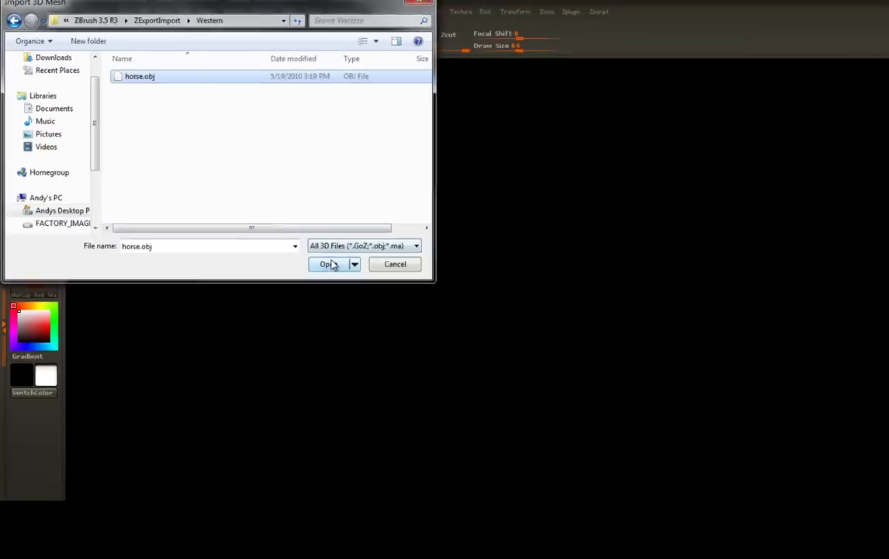
click(601, 463)
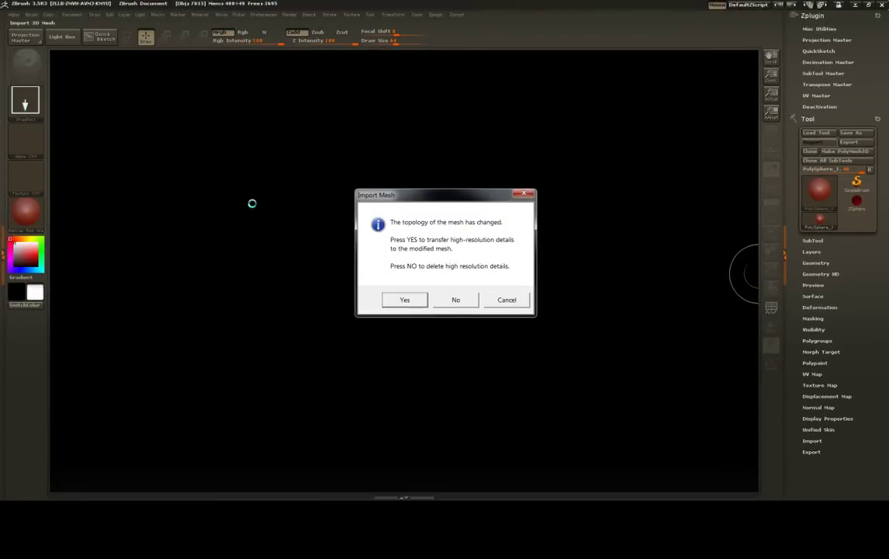
click(405, 300)
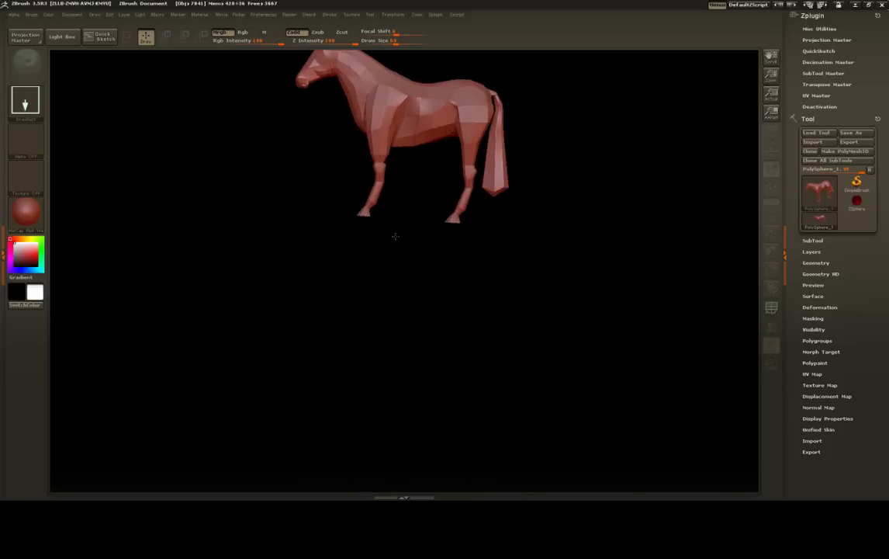
- Put the horse mesh into Edit mode, centre the whole model on the canvas and examine its polygon wireframe
key(t)
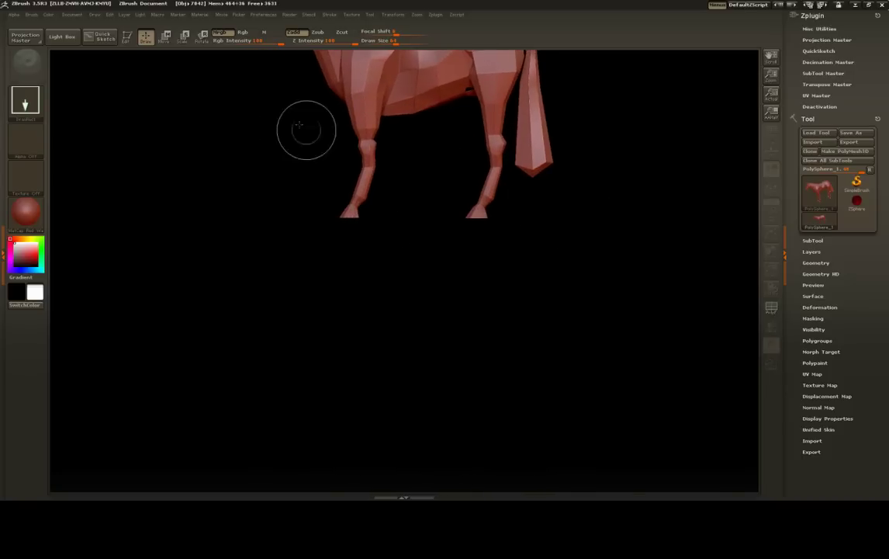
click(126, 37)
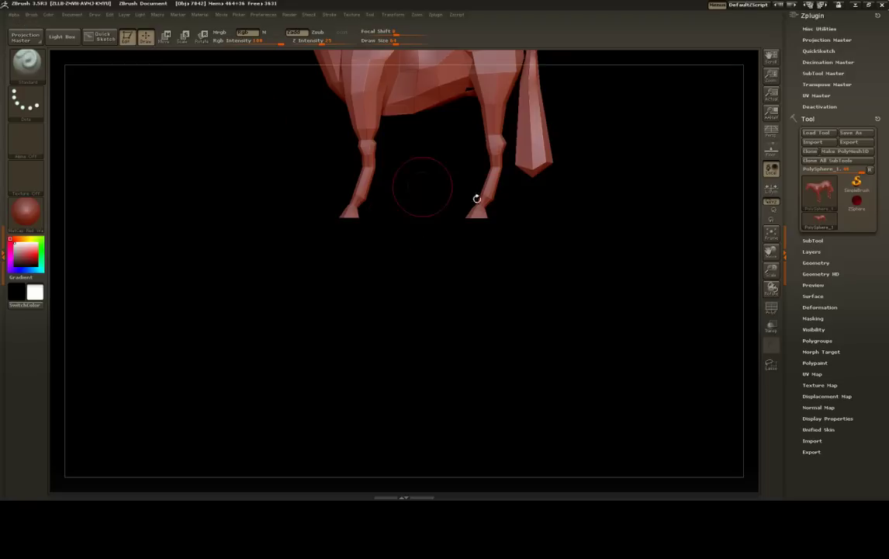
click(143, 38)
mouse_move(609, 181)
alt+mouse_down()
mouse_move(594, 182)
mouse_move(597, 297)
mouse_move(595, 235)
mouse_move(587, 249)
mouse_move(627, 236)
alt+mouse_up()
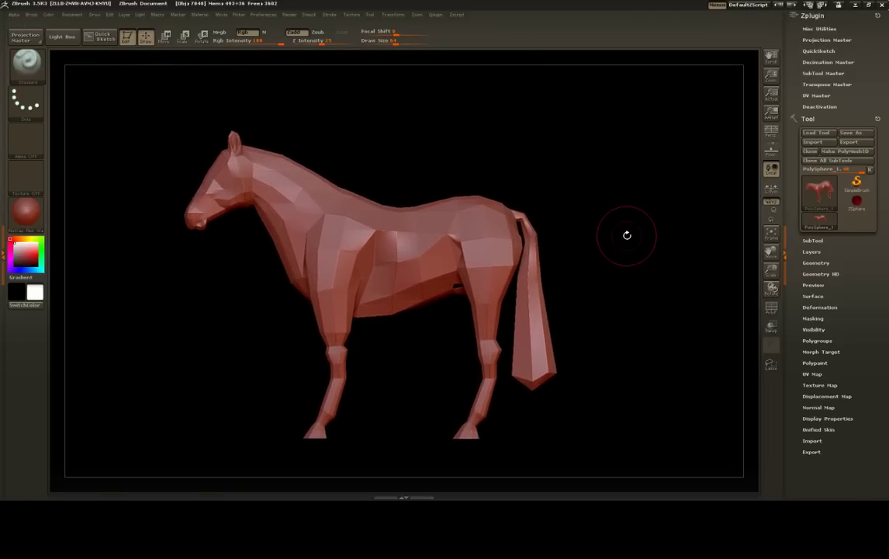
key(shift)
key(shift+f)
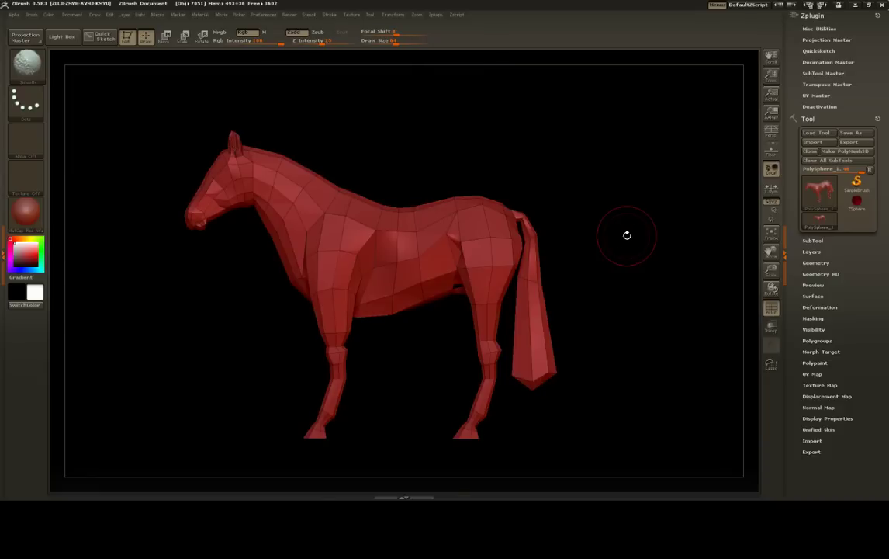
mouse_move(658, 236)
mouse_down()
mouse_move(618, 244)
mouse_move(681, 246)
mouse_move(660, 248)
mouse_up()
key(shift+f)
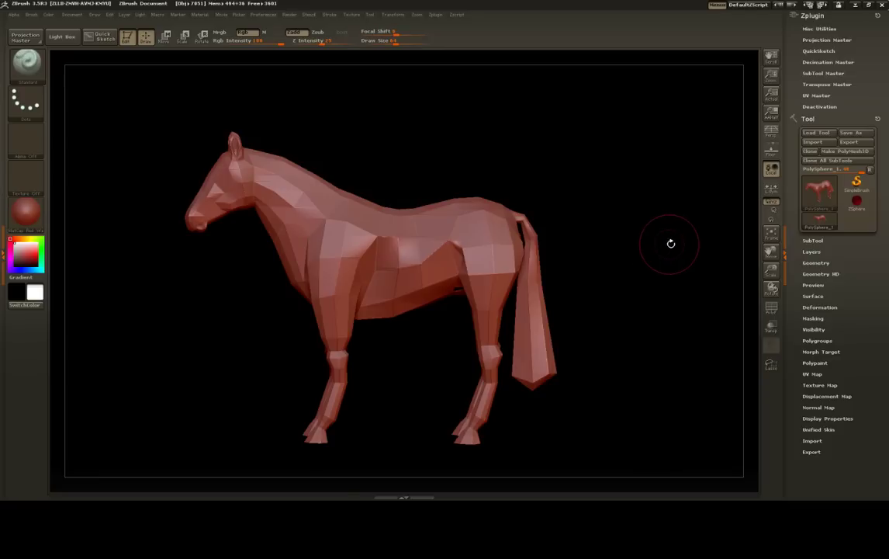
- Try subdividing the horse mesh with the Smt smoothing option enabled, and undo the subdivision
click(813, 263)
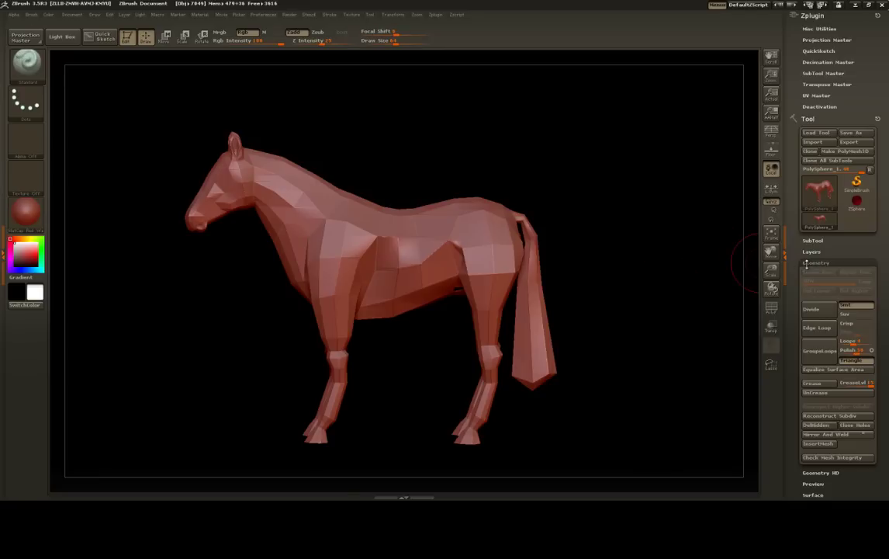
drag(880, 295, 876, 257)
click(817, 246)
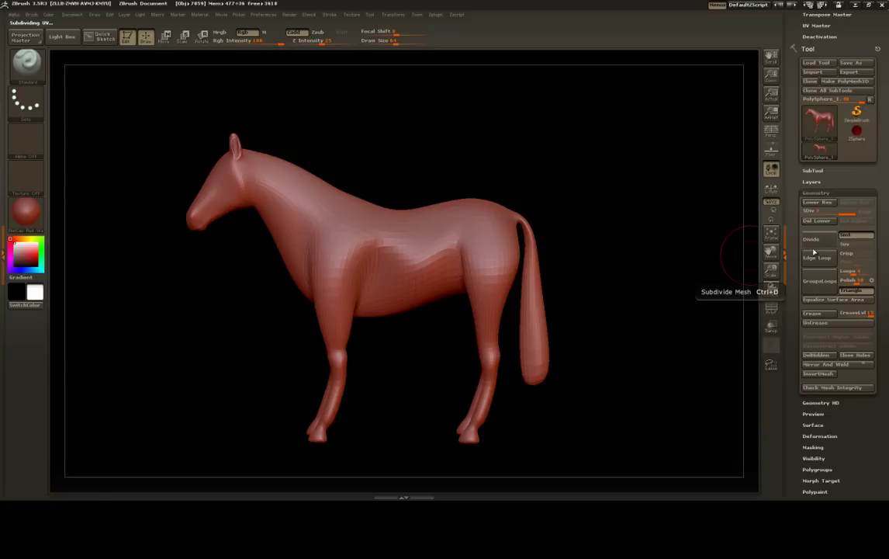
mouse_move(814, 252)
key(ctrl+z)
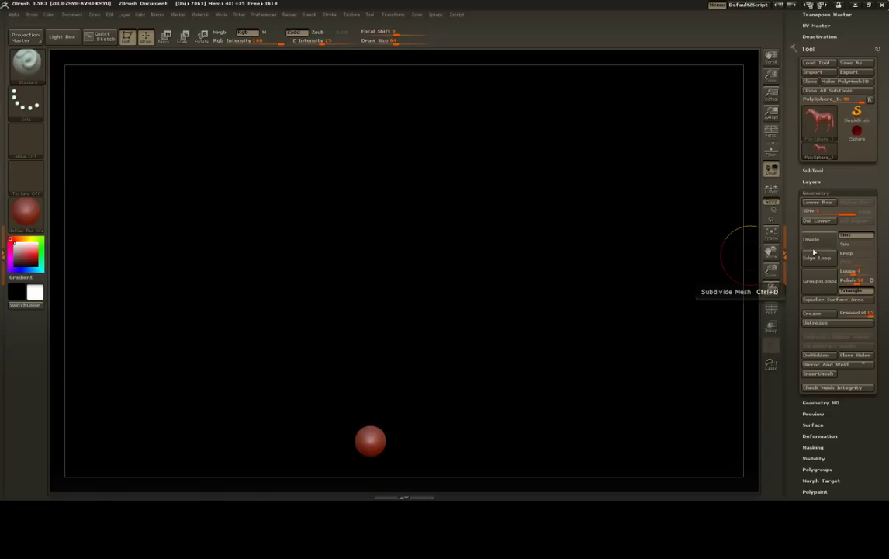
key(ctrl+shift+z)
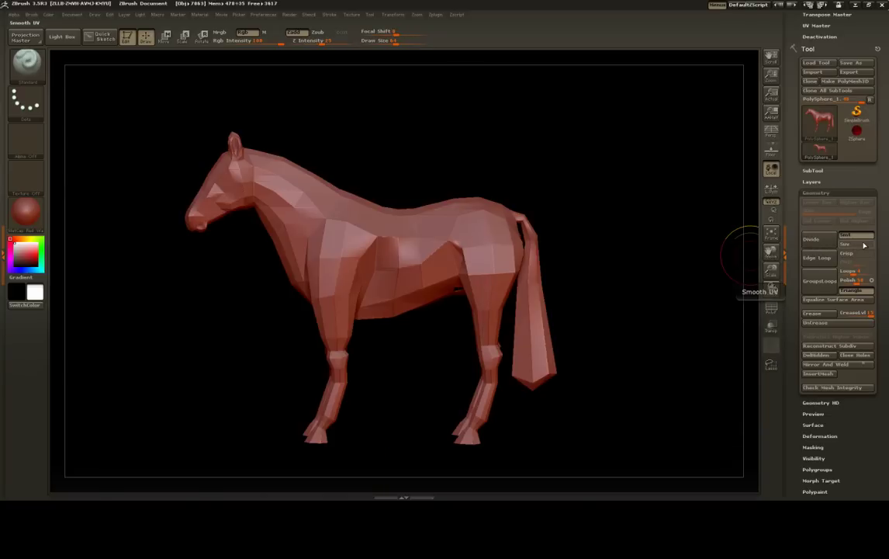
- Divide the horse mesh up to subdivision level 6 with Smt smoothing disabled, and inspect the resulting wireframe
click(822, 239)
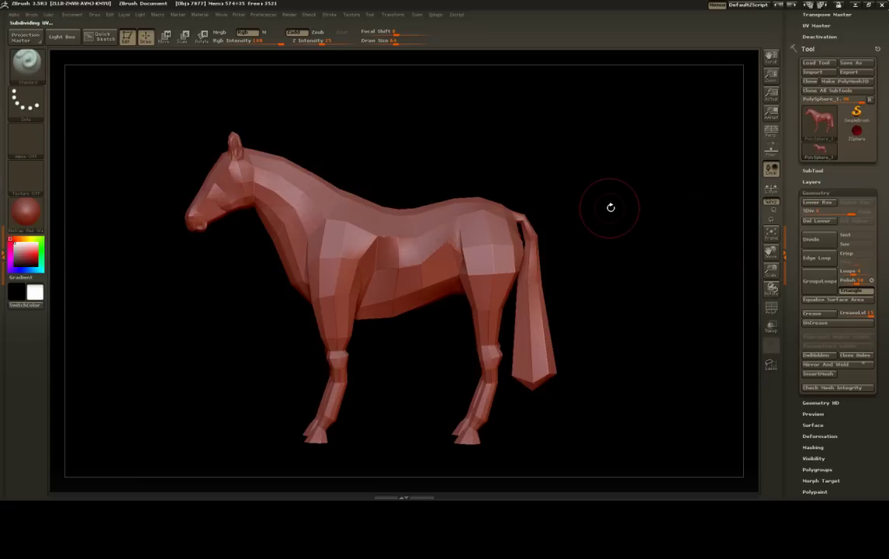
key(shift)
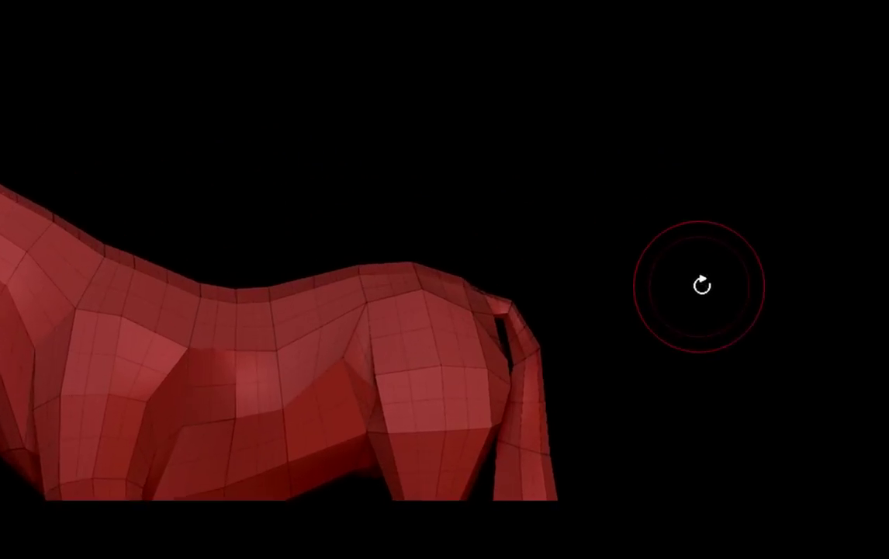
drag(611, 207, 671, 221)
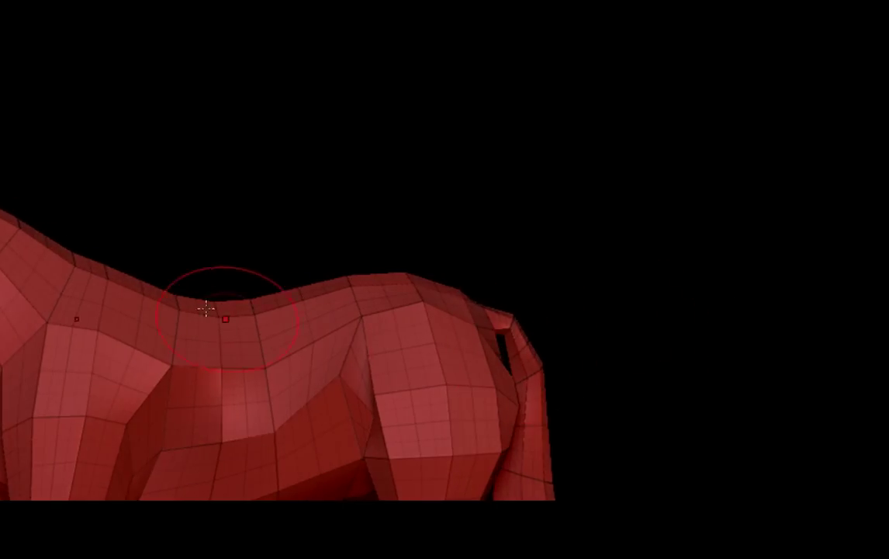
drag(687, 259, 665, 265)
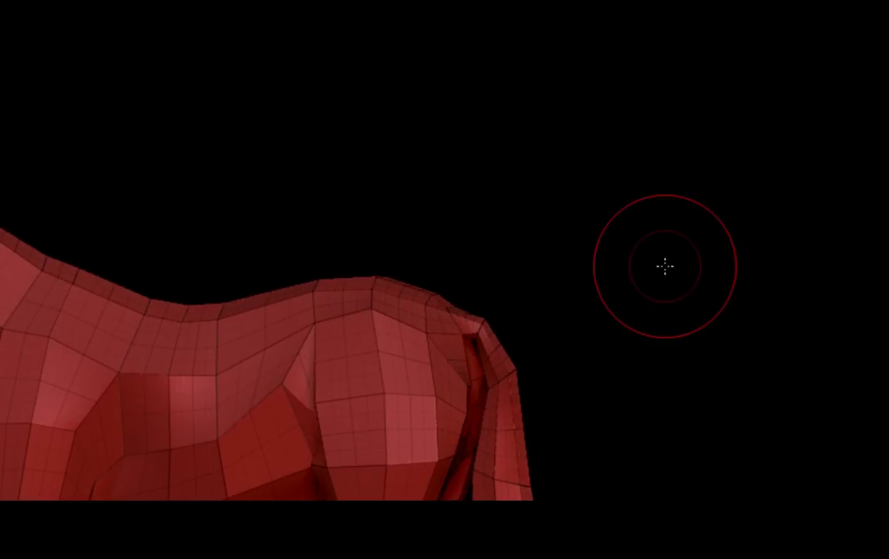
key(shift+f)
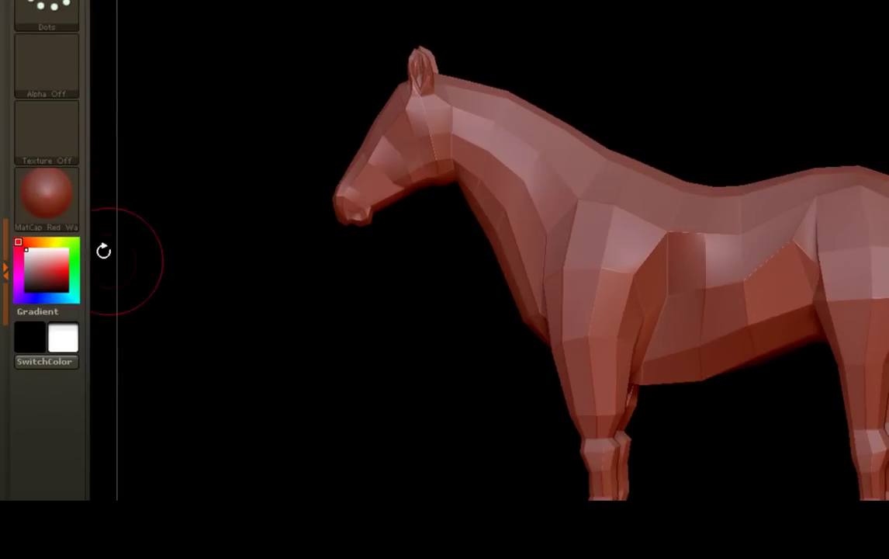
- Assign the FastShader material and fill the whole horse object with white
click(55, 203)
click(65, 223)
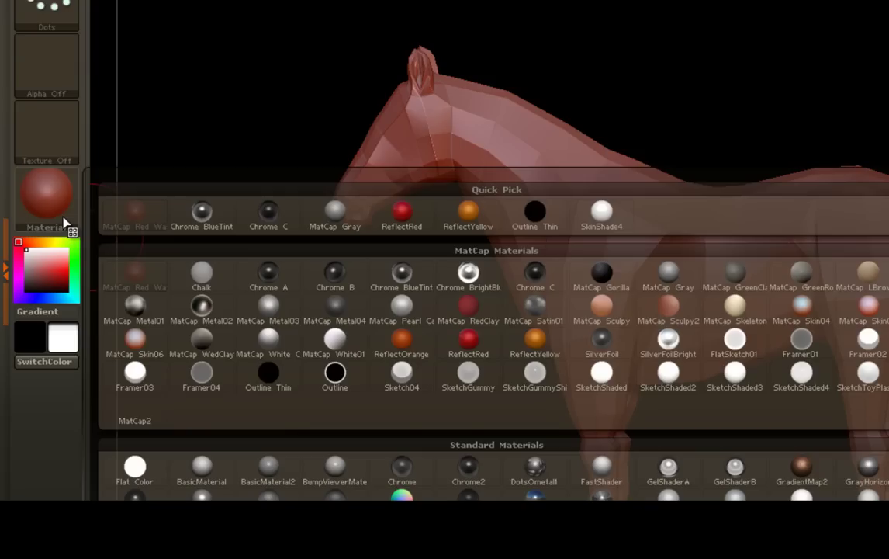
click(604, 469)
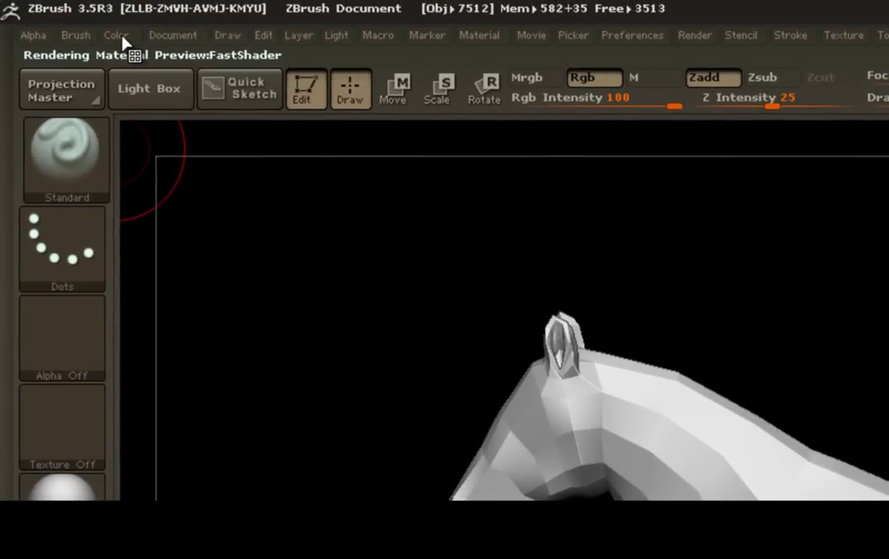
click(117, 36)
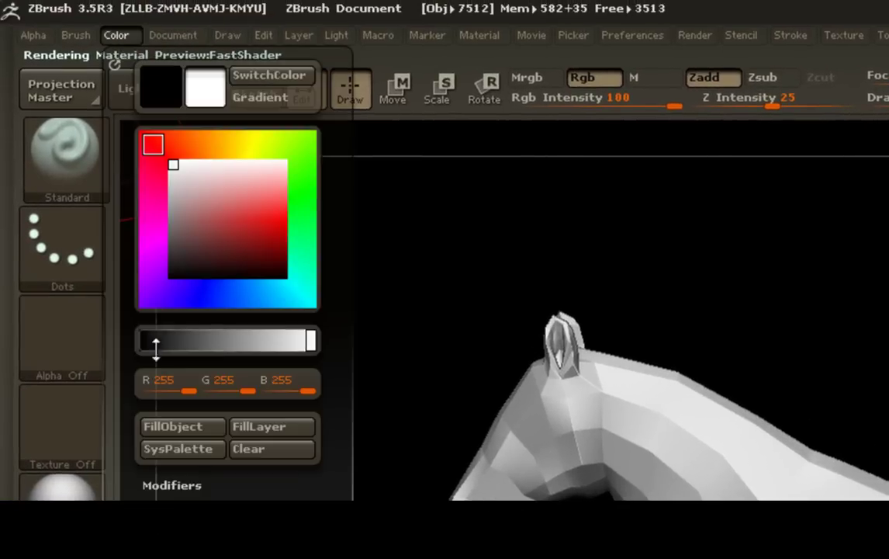
click(189, 426)
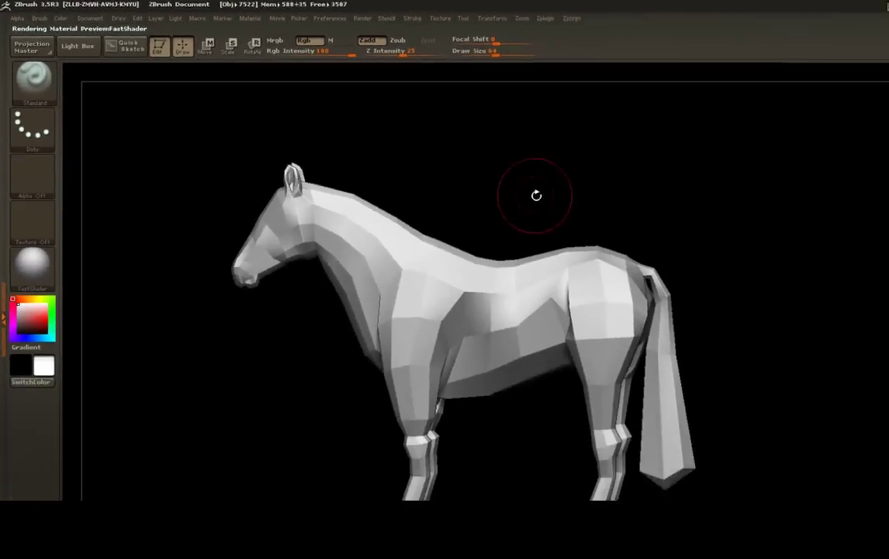
- Set the brush's Z Intensity to 0 and check its mirrored cursor on the front of the horse
drag(433, 157, 414, 256)
drag(557, 251, 532, 249)
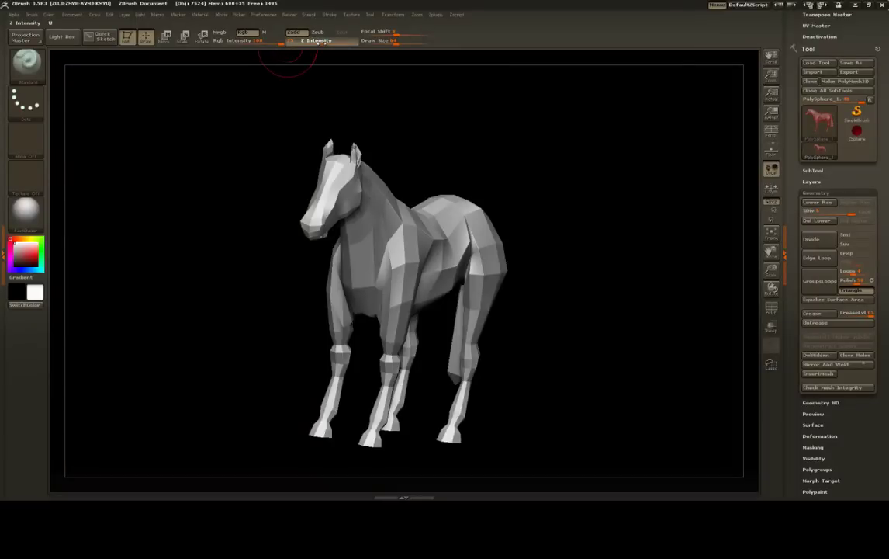
drag(544, 157, 514, 156)
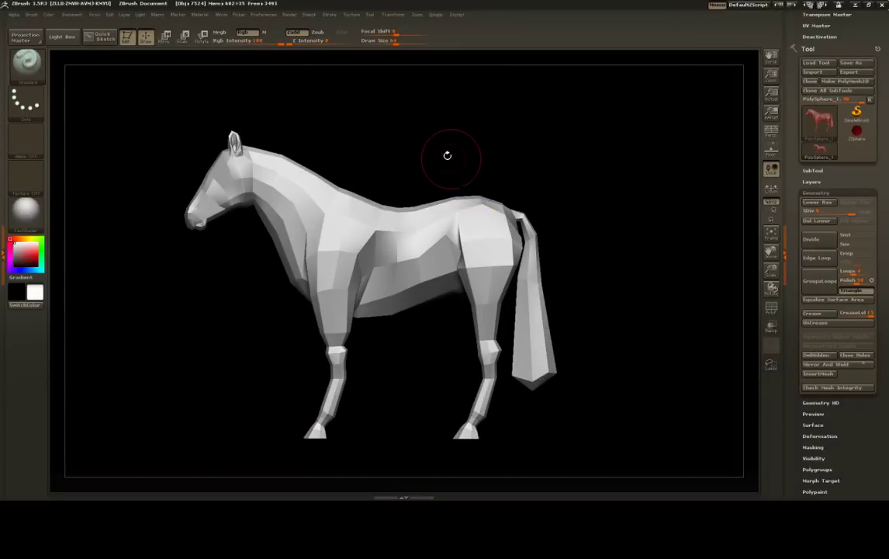
drag(449, 153, 492, 167)
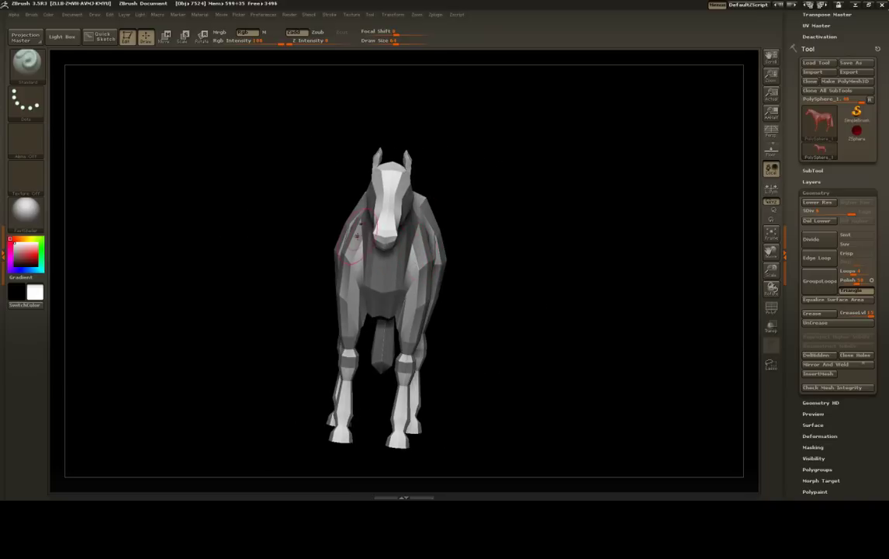
drag(537, 247, 416, 242)
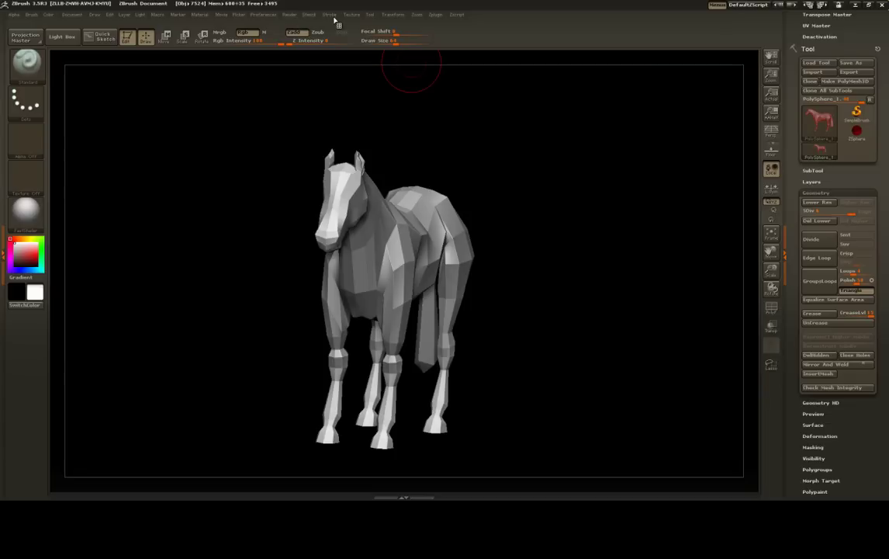
- Switch the brush symmetry from the X axis to the Z axis and check the mirroring across the horse's body
click(393, 15)
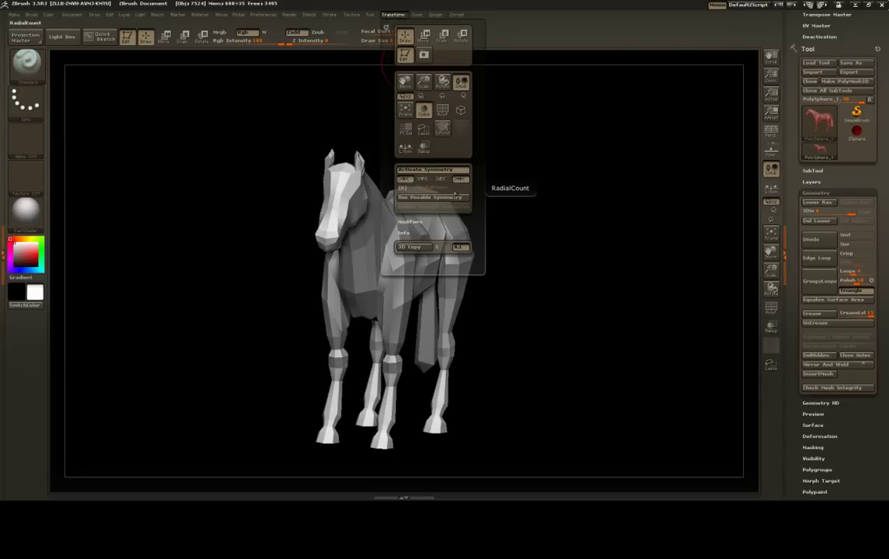
mouse_move(586, 207)
mouse_down()
mouse_move(538, 202)
mouse_move(602, 206)
mouse_move(551, 193)
mouse_move(585, 194)
mouse_up()
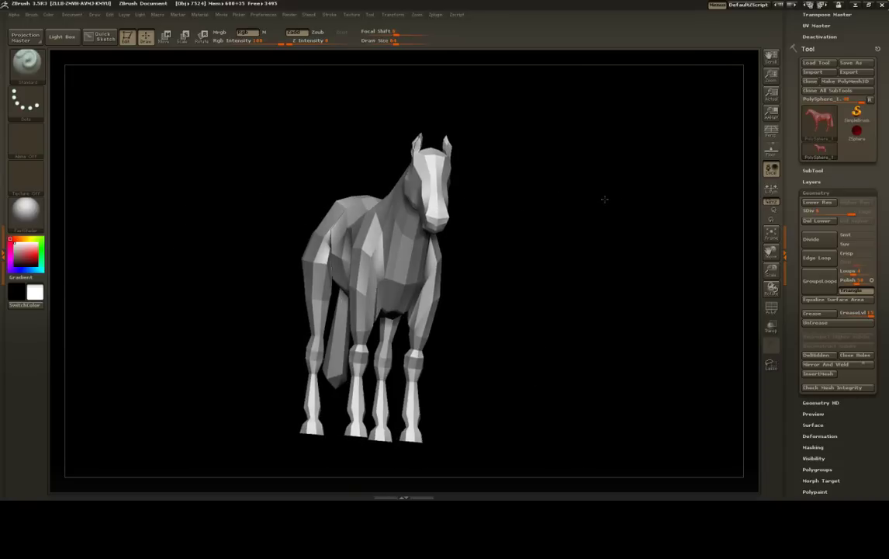
mouse_move(605, 200)
mouse_down()
mouse_move(560, 194)
mouse_move(554, 200)
mouse_move(578, 217)
mouse_move(589, 215)
mouse_move(573, 239)
mouse_move(551, 236)
mouse_up()
click(391, 15)
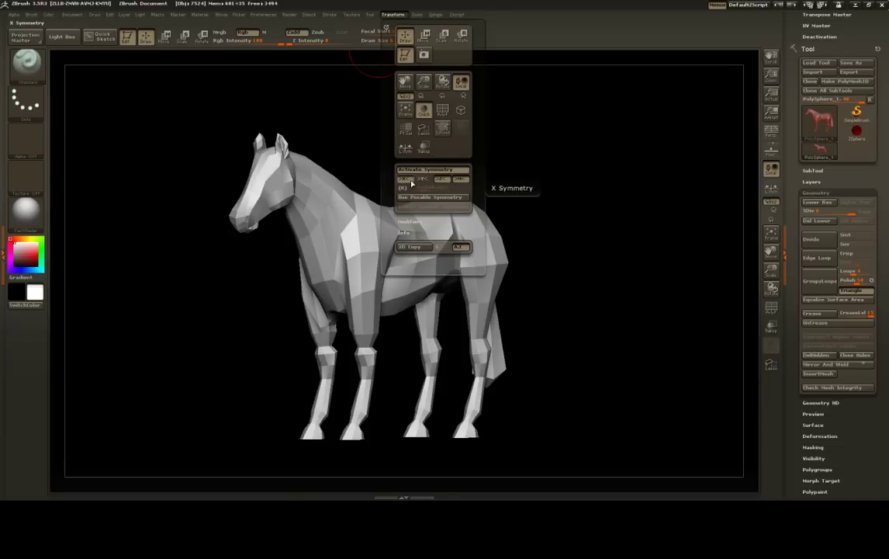
drag(563, 203, 449, 249)
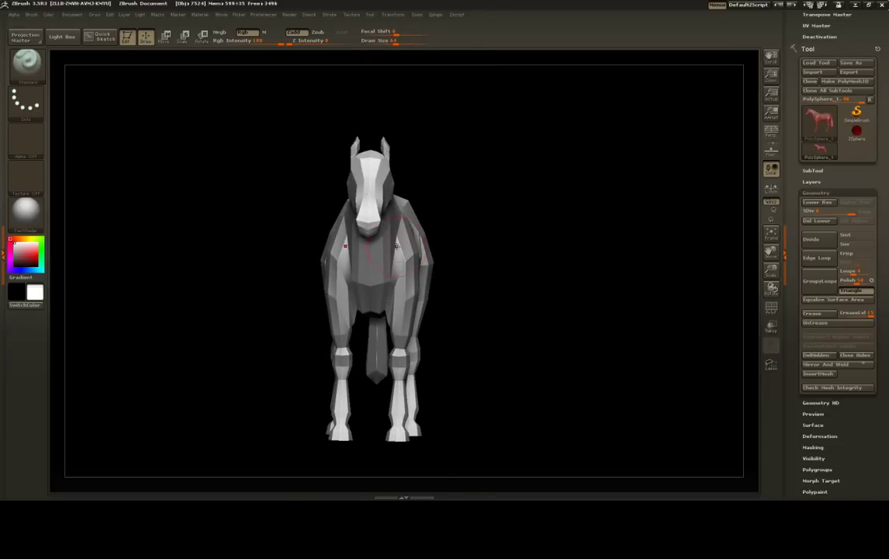
drag(496, 230, 361, 231)
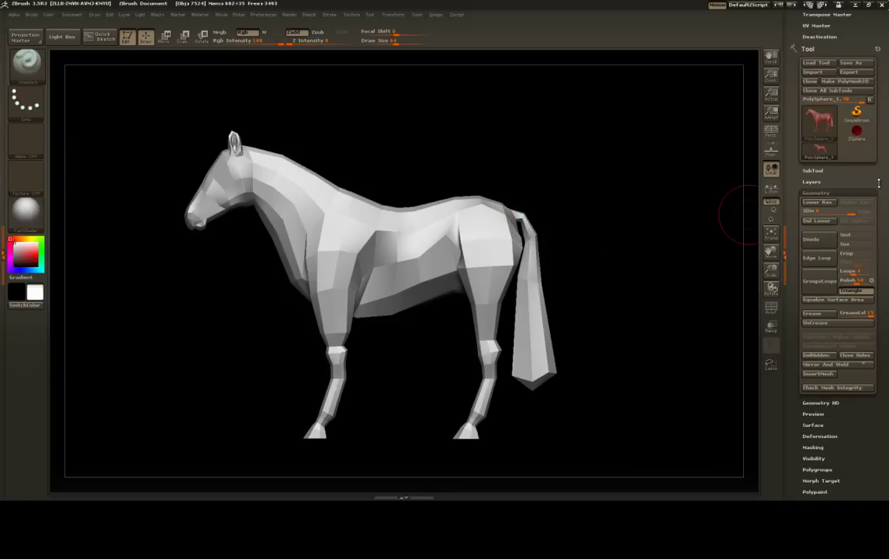
- Load the PolyPlane.ZTL tool from the ImagePlane folder as the active tool
drag(886, 180, 886, 249)
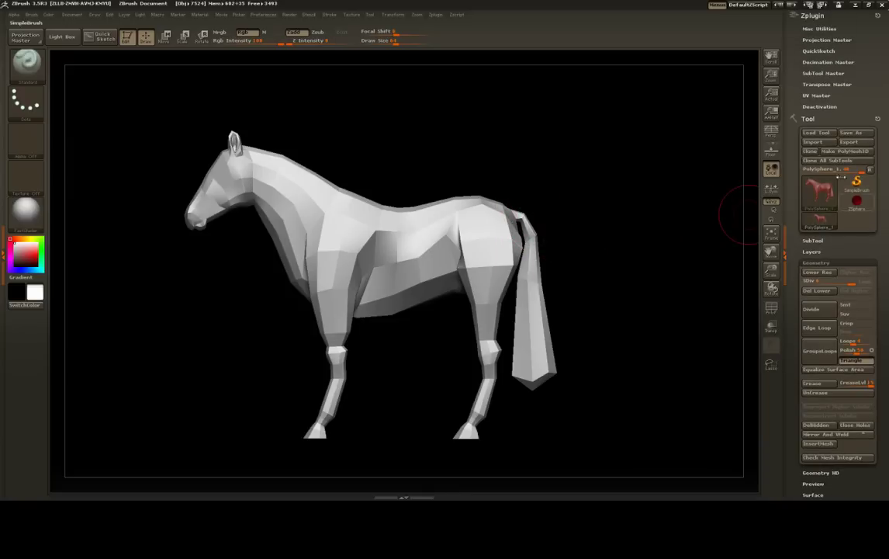
click(816, 133)
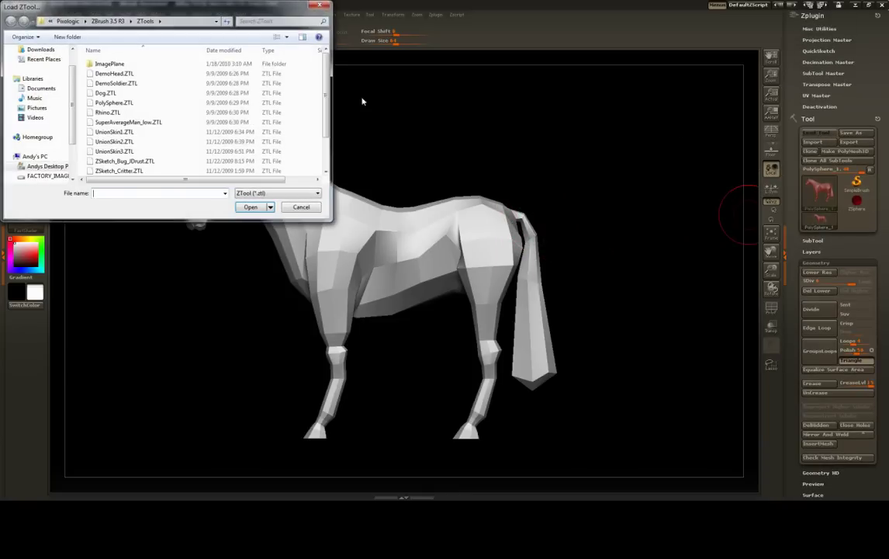
click(109, 63)
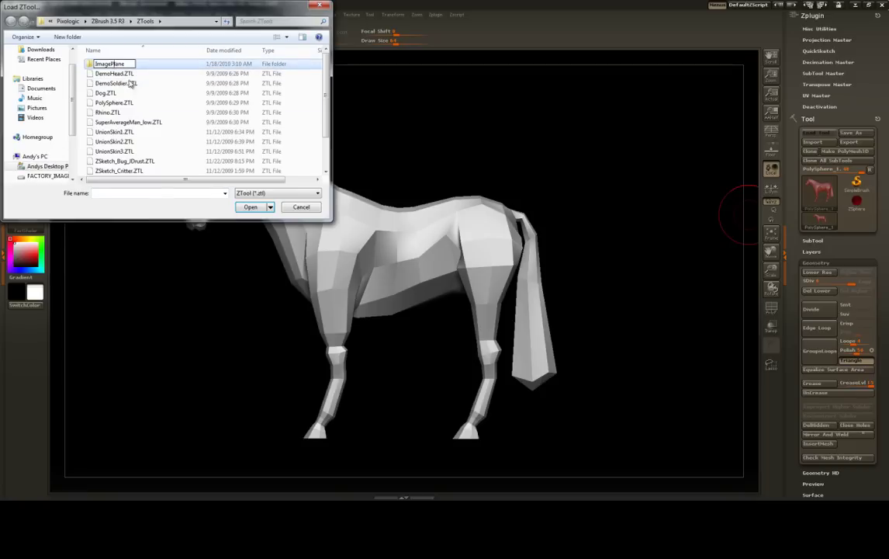
click(109, 93)
double_click(109, 66)
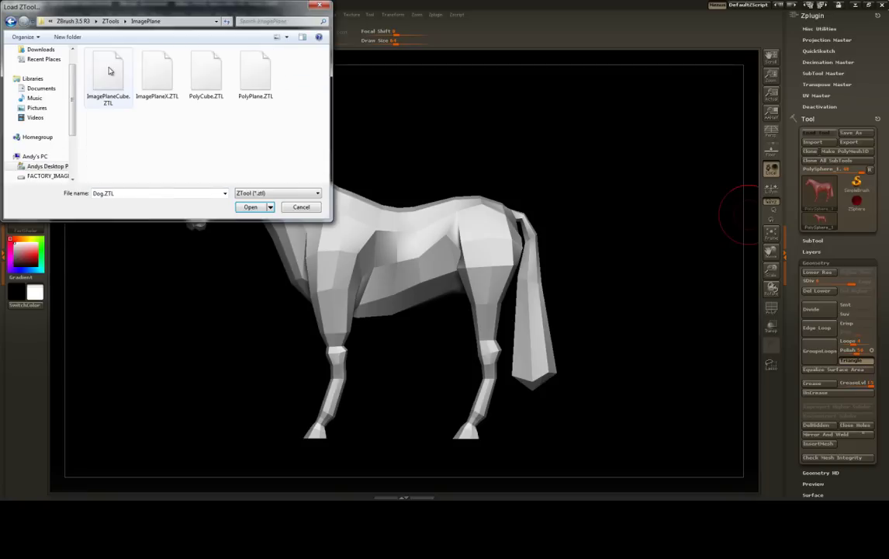
click(258, 87)
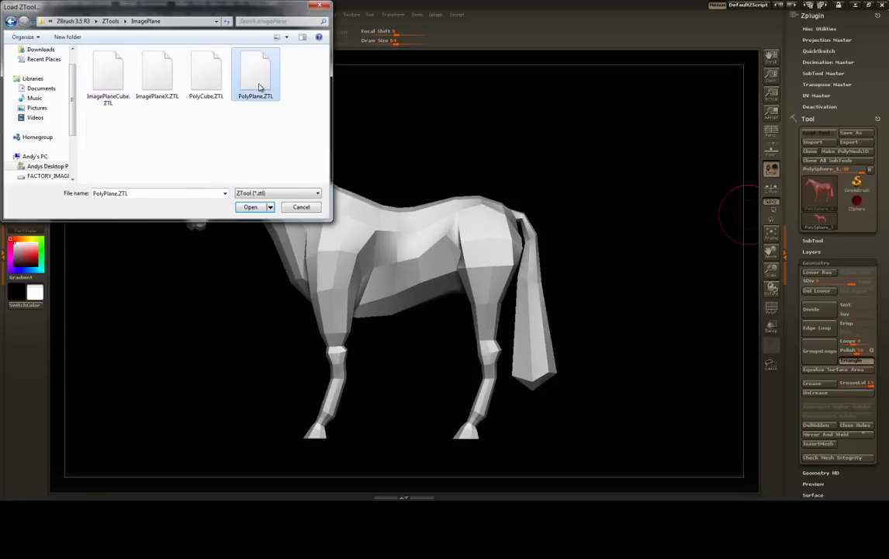
click(260, 206)
alt+drag(471, 330, 509, 95)
alt+drag(516, 191, 705, 233)
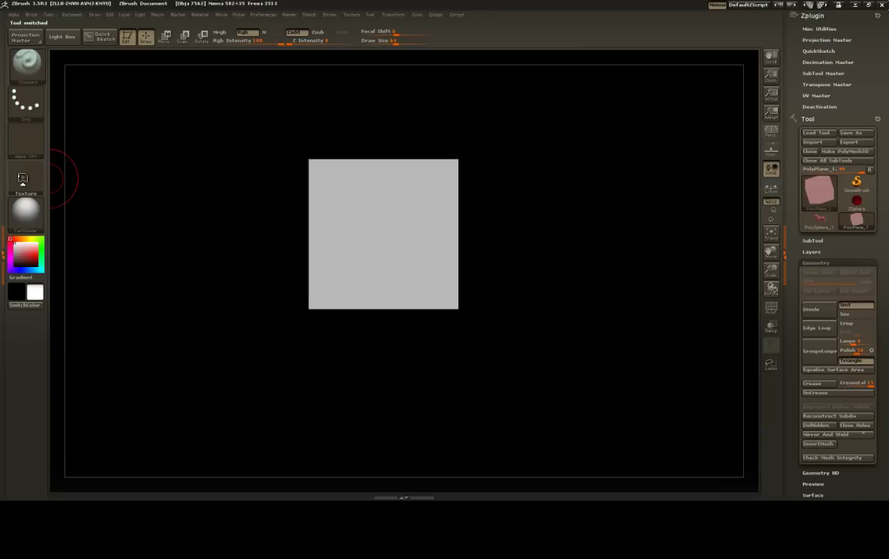
- Import the horse_Ref1 image from the Western folder as a texture
click(25, 183)
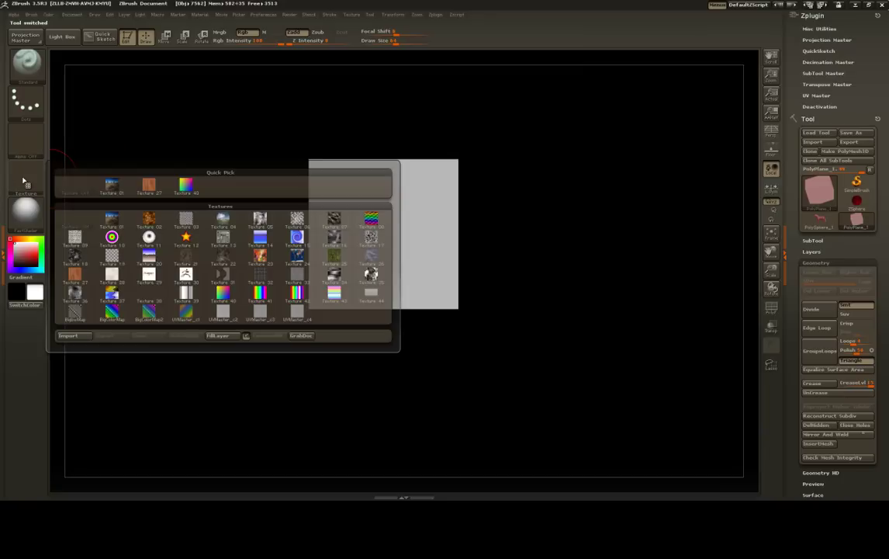
click(82, 341)
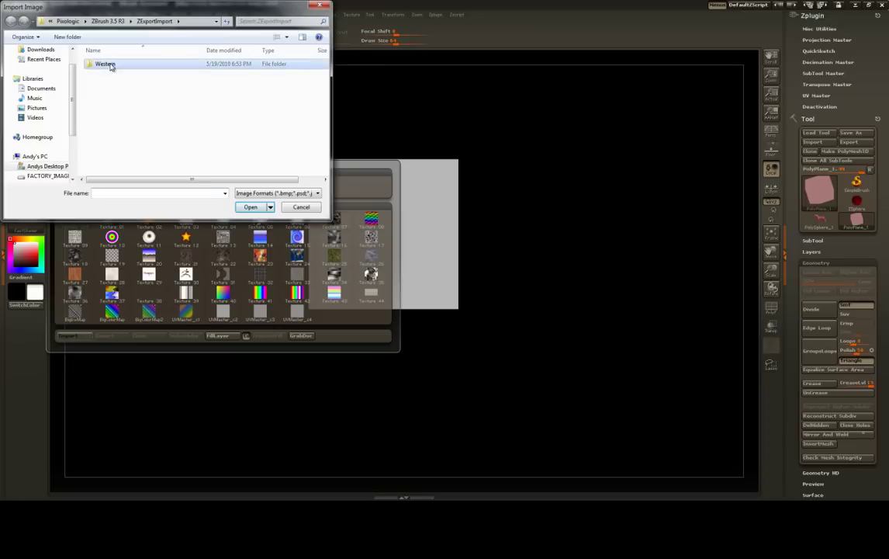
double_click(108, 64)
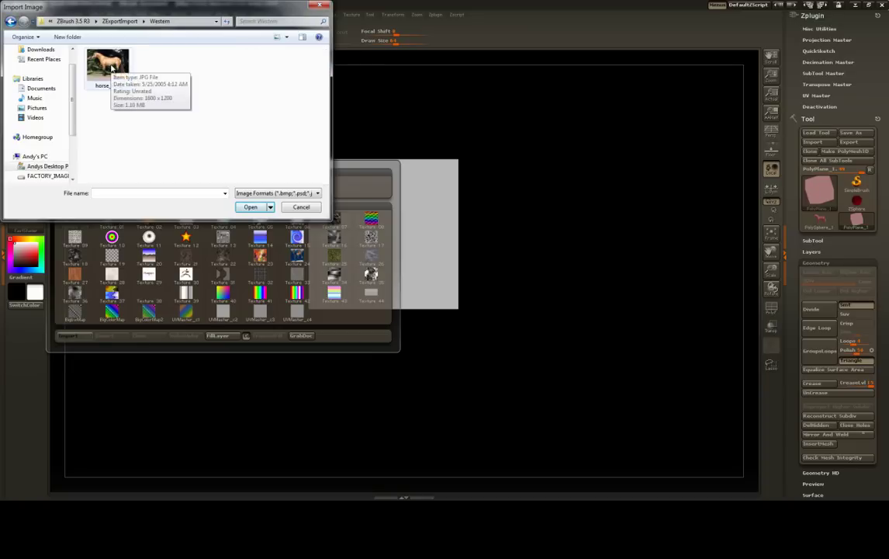
click(109, 67)
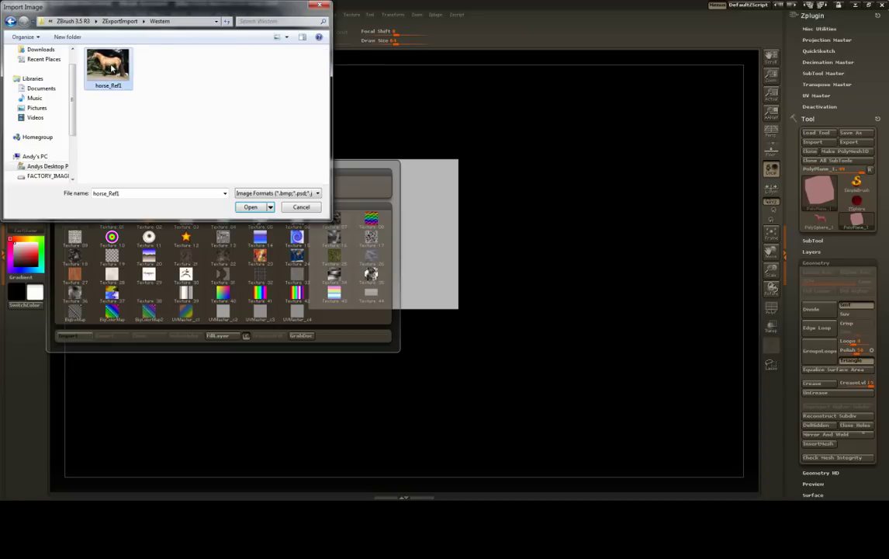
click(250, 208)
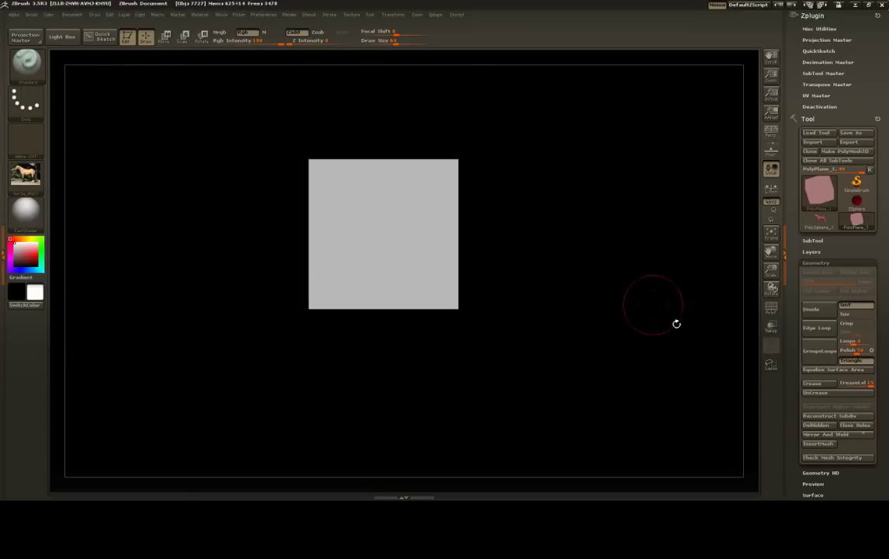
- Assign the horse_Ref1 texture to the plane as its texture map
scroll(883, 429, down, 5)
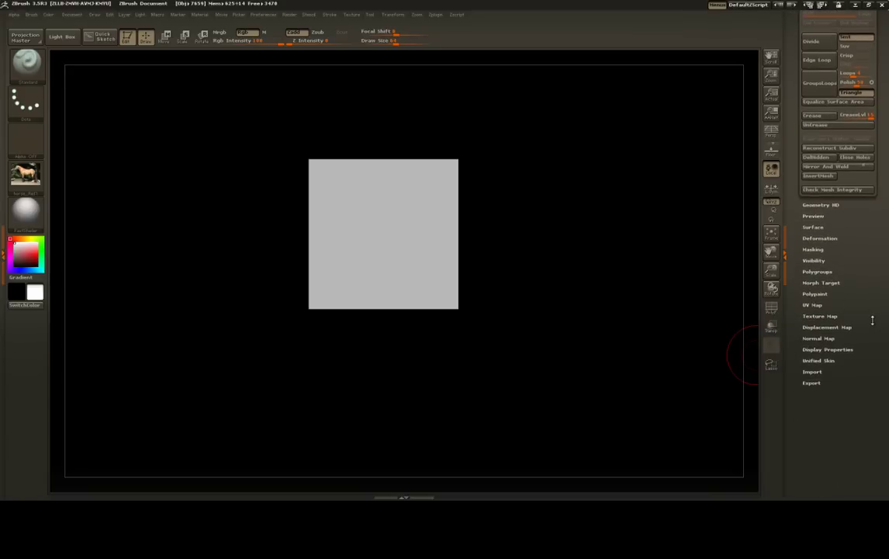
scroll(874, 312, down, 1)
click(832, 309)
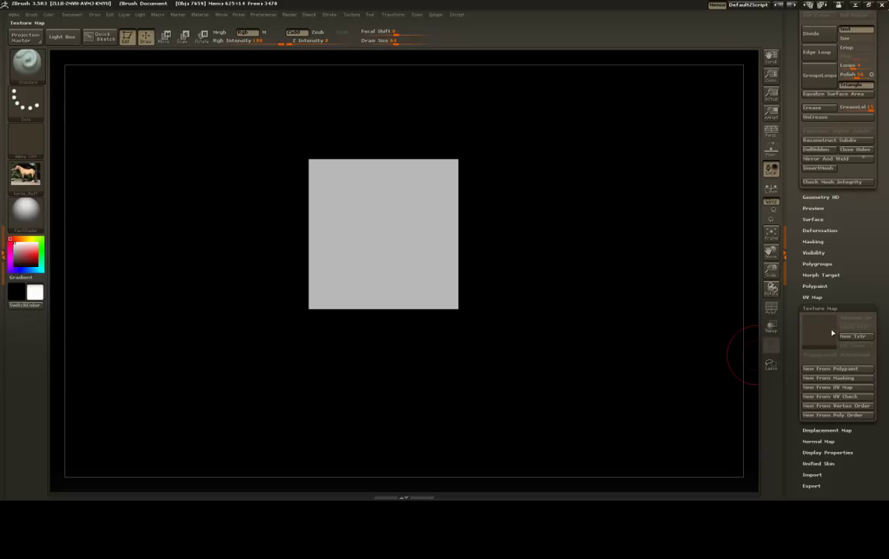
click(829, 336)
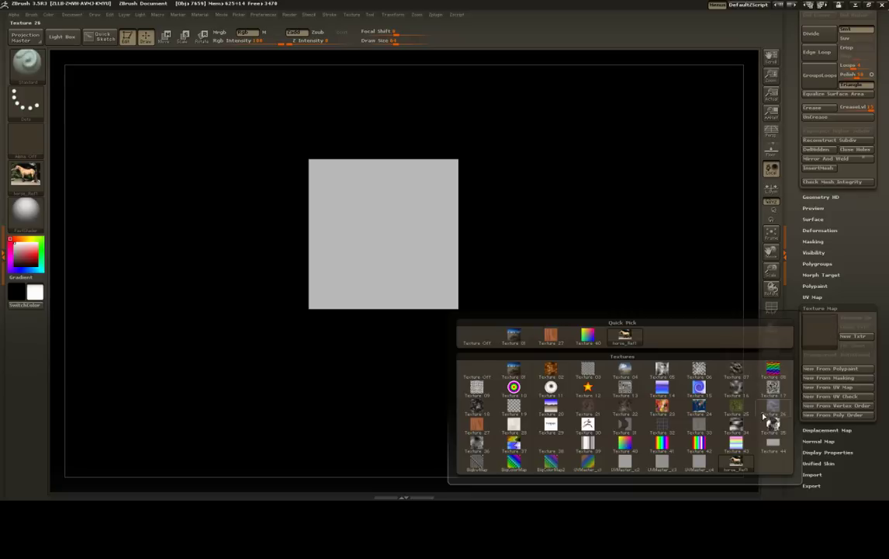
click(735, 463)
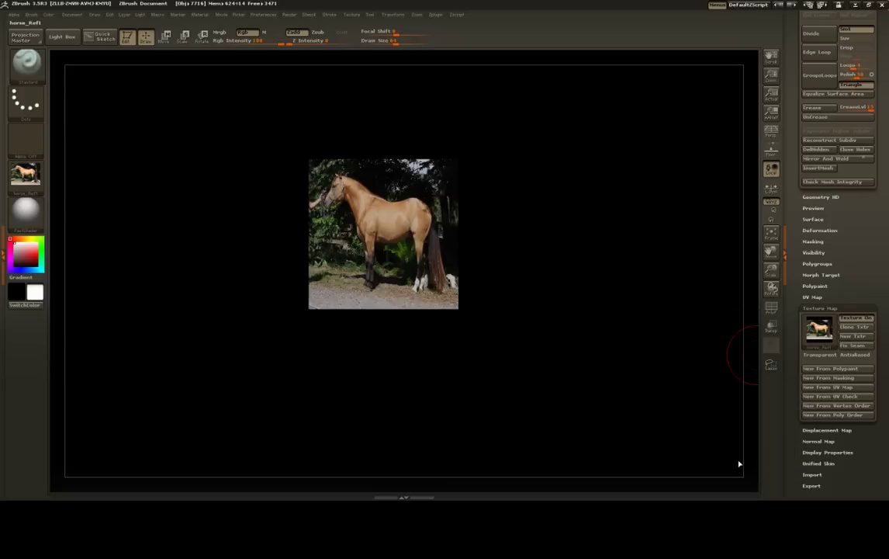
- Switch the active tool back to the horse mesh, PolySphere_1, showing the whole horse
drag(873, 221, 870, 316)
click(828, 228)
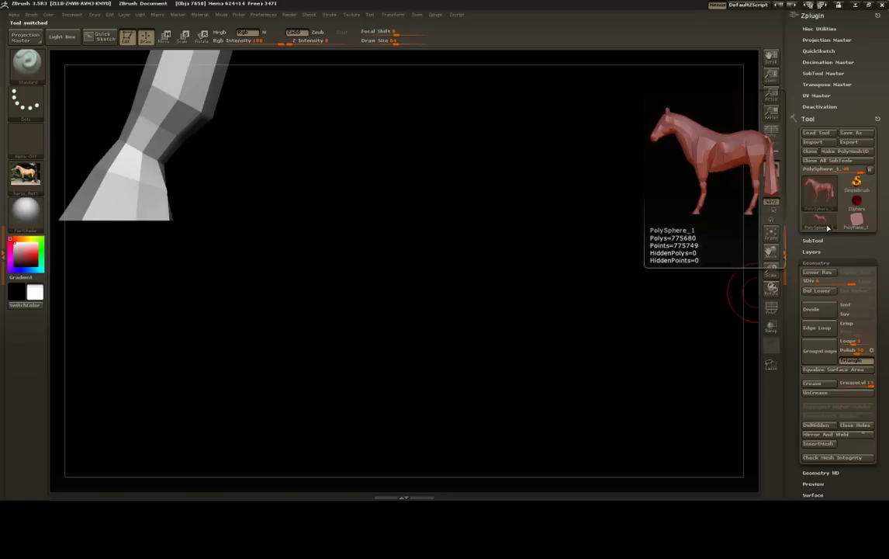
alt+drag(542, 233, 141, 240)
alt+drag(561, 191, 554, 272)
alt+drag(588, 239, 641, 256)
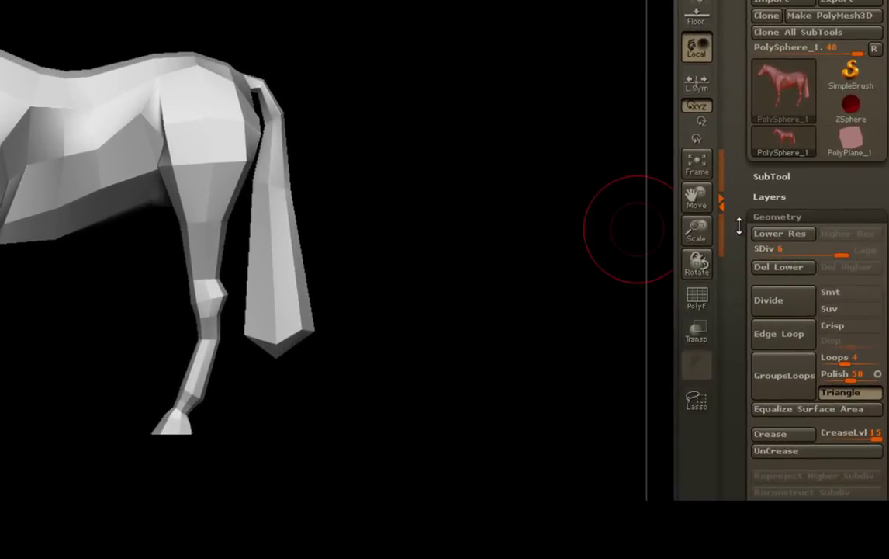
- Append the textured PolyPlane_1 to the horse as a subtool
click(780, 176)
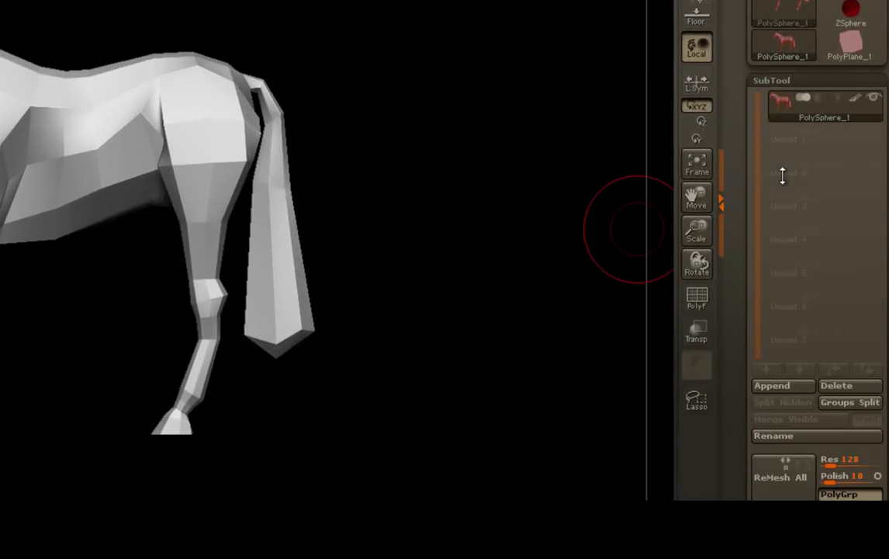
click(788, 384)
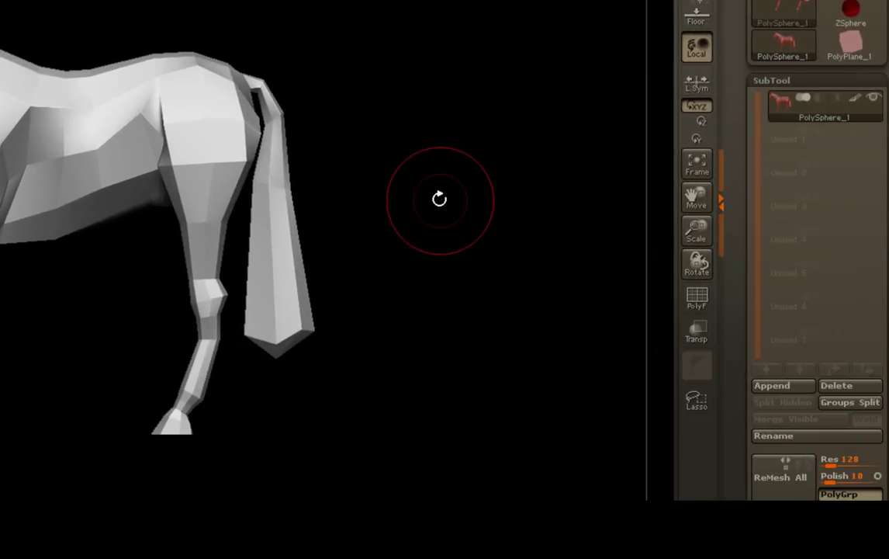
drag(433, 284, 464, 270)
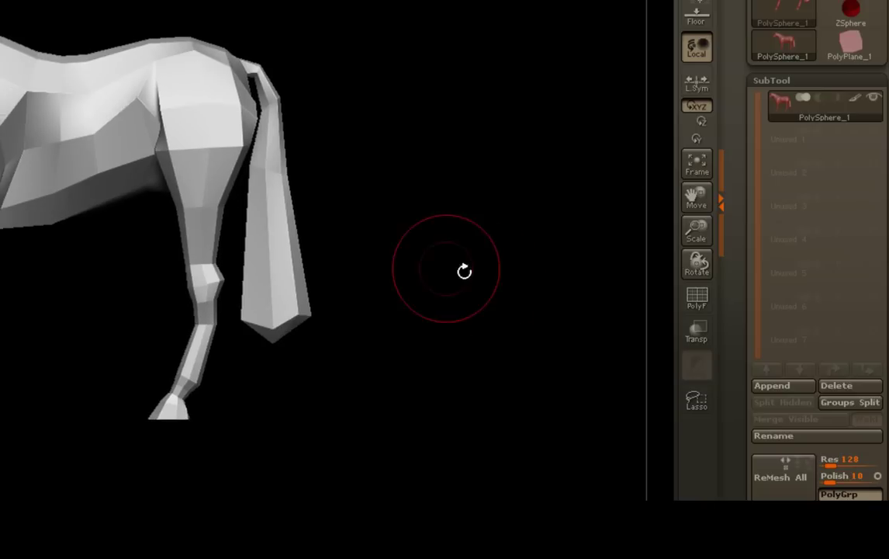
click(773, 388)
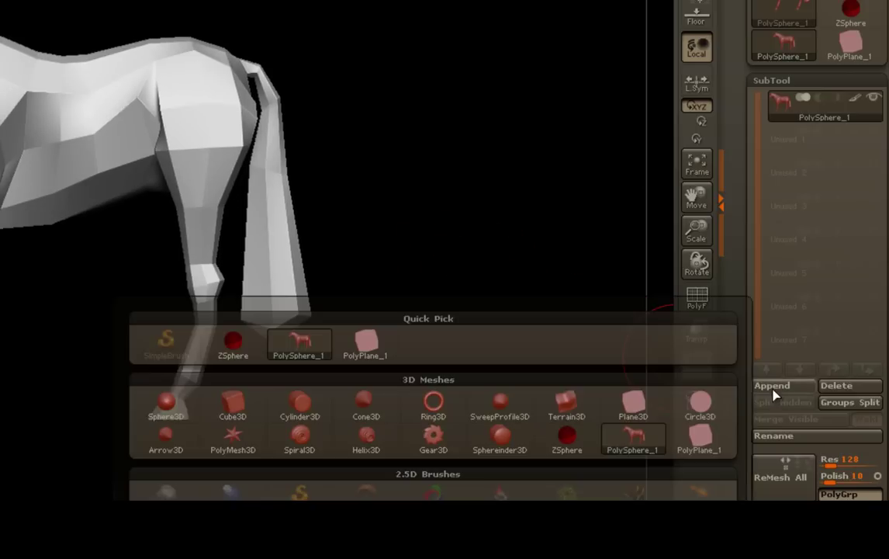
click(368, 346)
- Select the PolyPlane_1 subtool, scale it up beyond the horse mesh, and stretch it wider horizontally
alt+drag(381, 323, 319, 241)
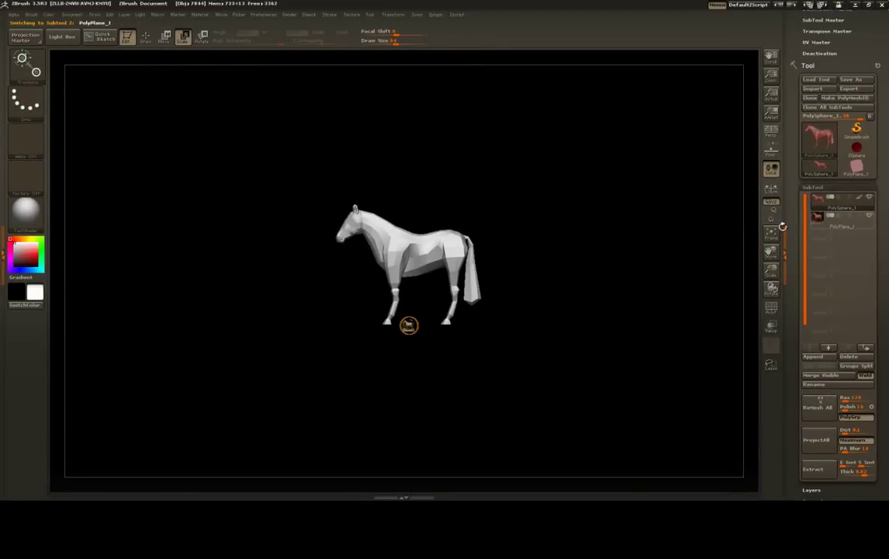
click(822, 223)
drag(409, 325, 433, 54)
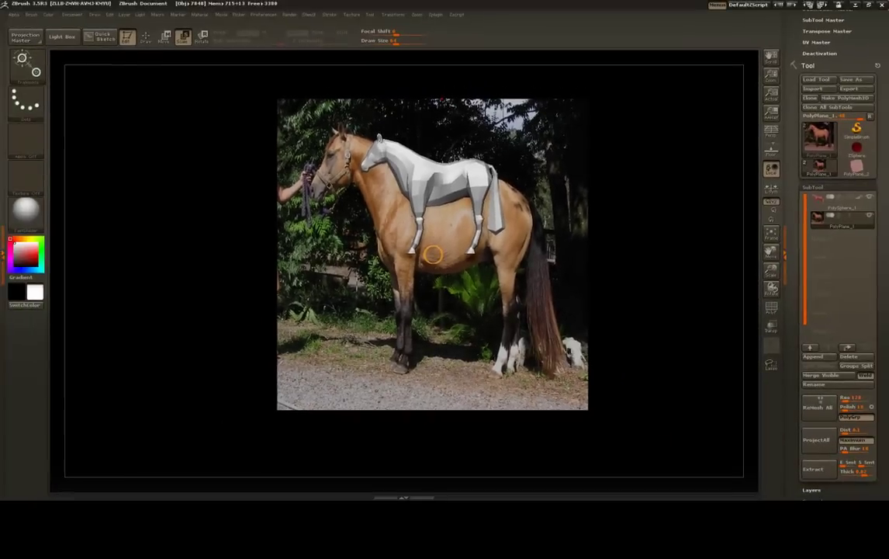
drag(441, 97, 413, 71)
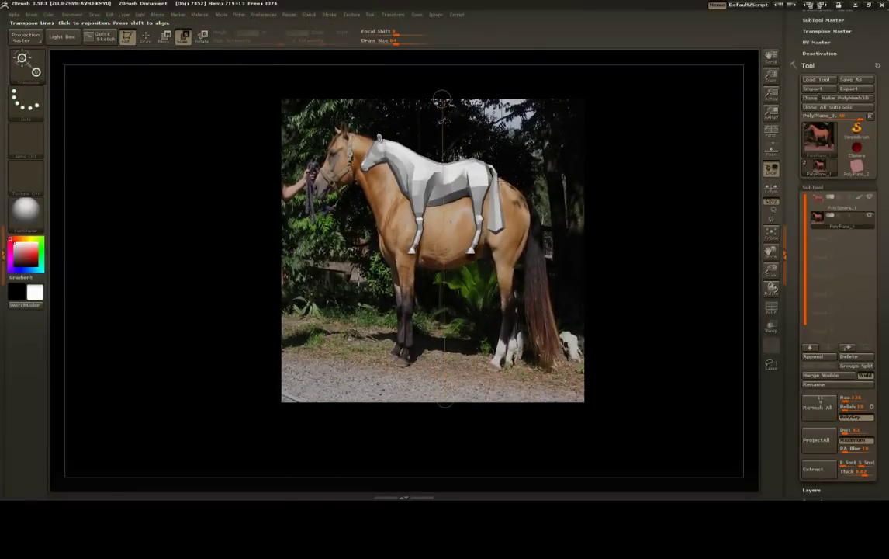
drag(443, 249, 454, 473)
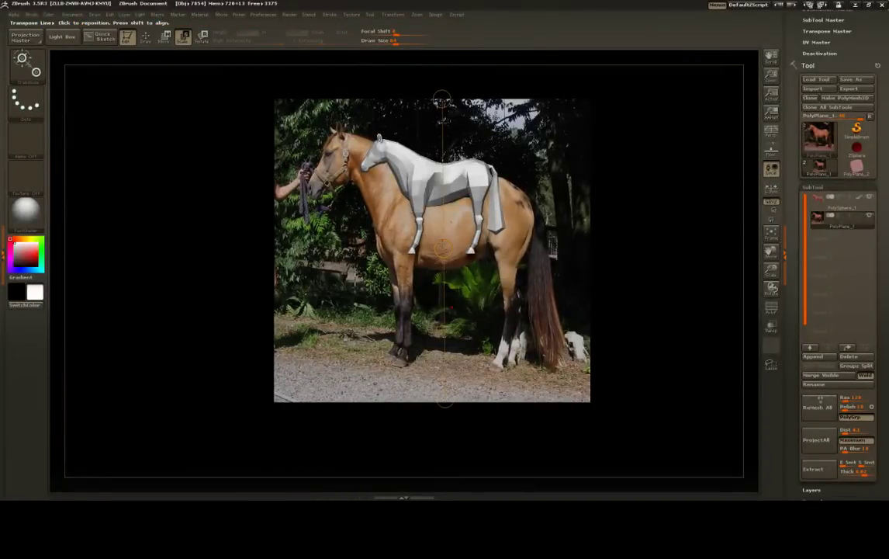
drag(443, 249, 424, 466)
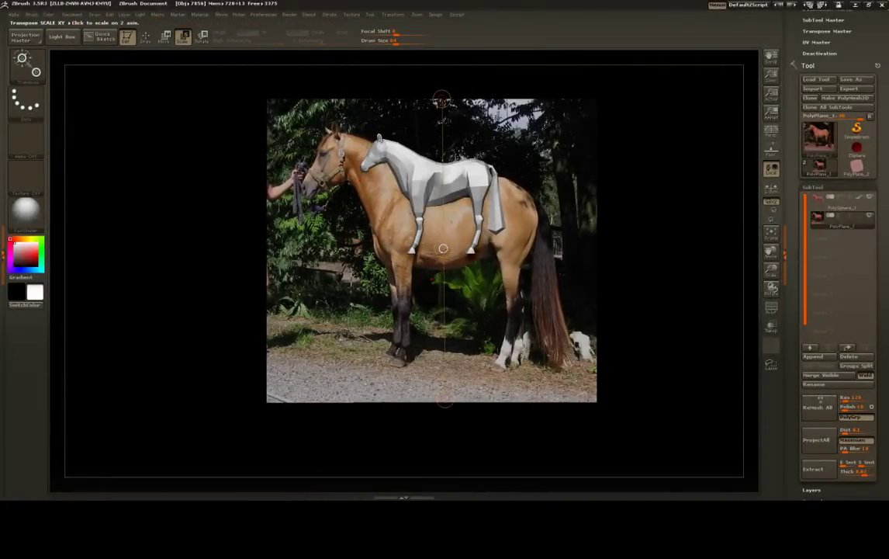
drag(443, 249, 436, 475)
- Reduce the image plane's height with the Size deformation on the Y axis and fit the photo to the horse mesh
scroll(880, 441, down, 10)
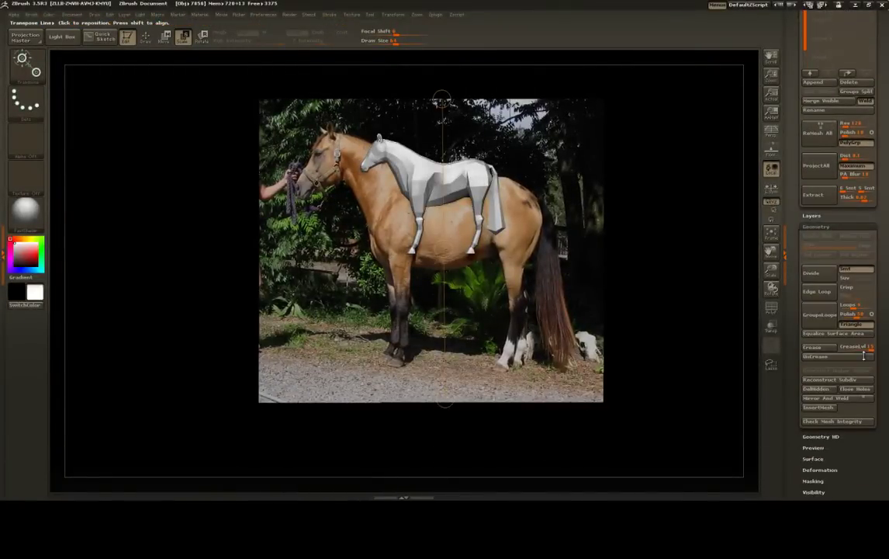
click(820, 274)
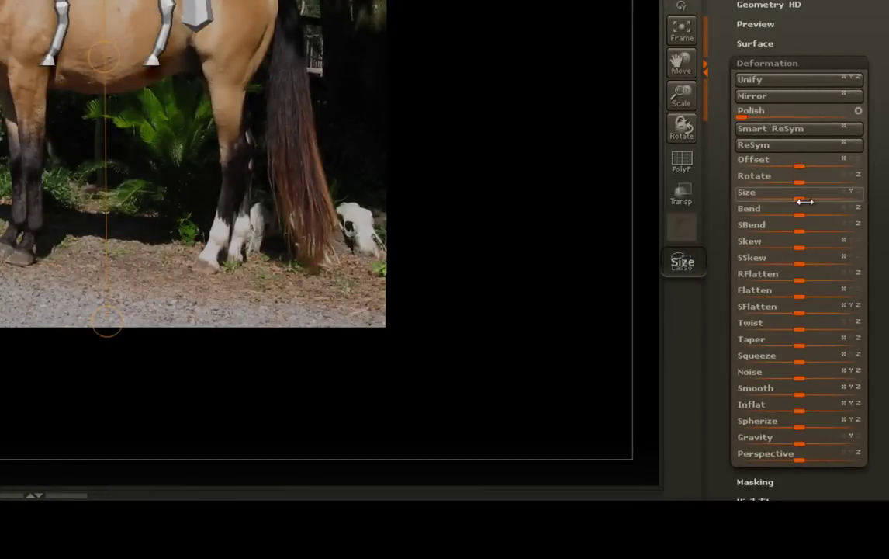
mouse_move(800, 199)
mouse_down()
mouse_move(784, 202)
mouse_move(807, 196)
mouse_up()
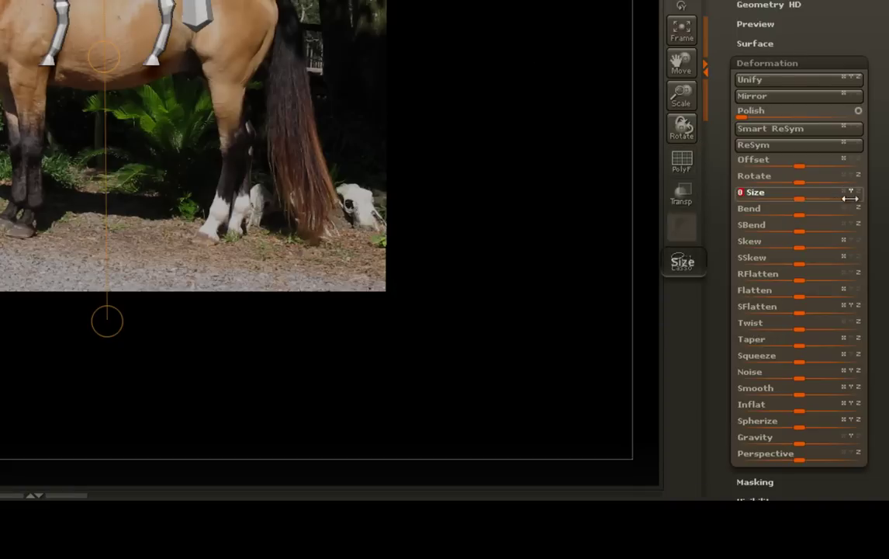
drag(803, 198, 788, 198)
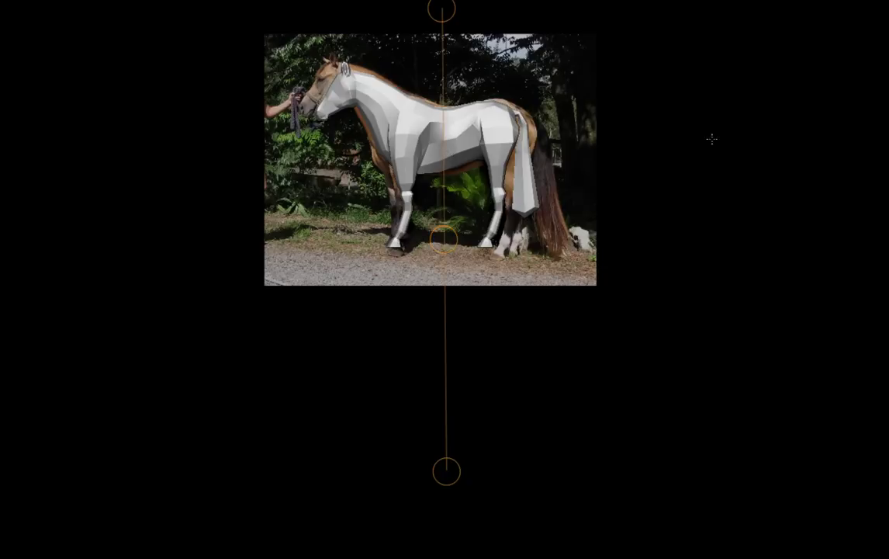
- Turn on the floor grid and local symmetry, with the horse and image plane seen from the front
alt+drag(680, 126, 801, 175)
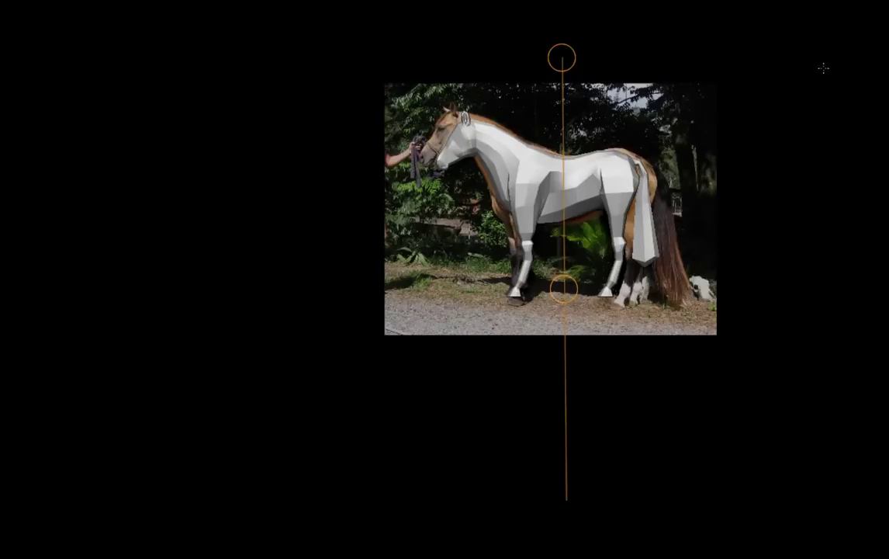
alt+drag(810, 75, 747, 110)
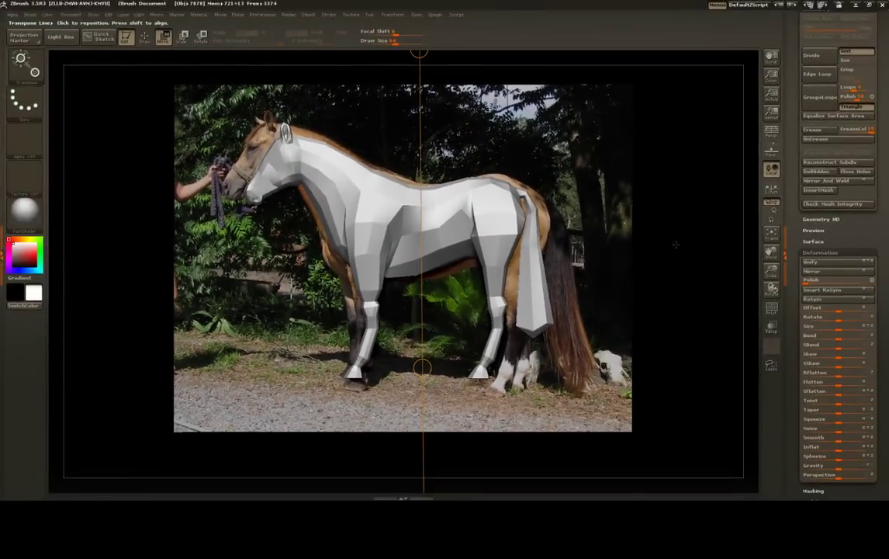
mouse_move(672, 245)
mouse_down()
mouse_move(720, 250)
mouse_move(667, 256)
mouse_up()
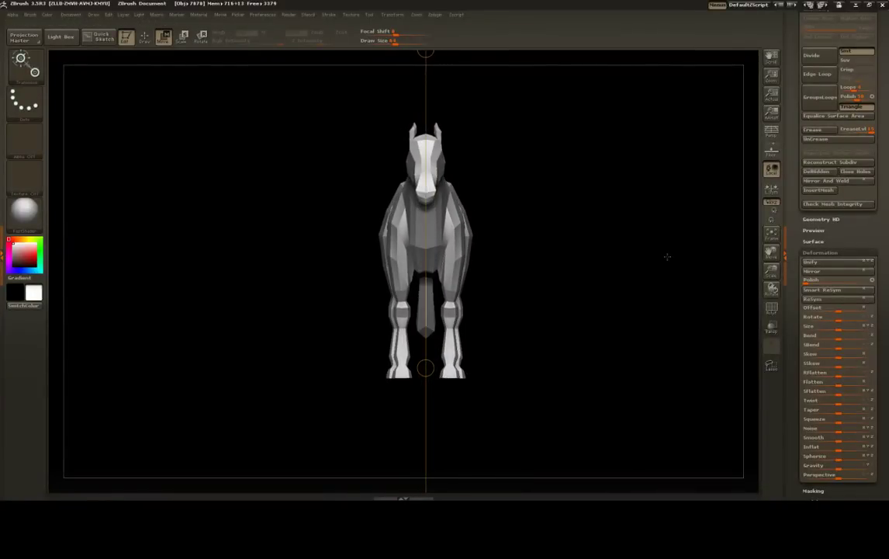
click(772, 148)
drag(641, 227, 756, 195)
drag(638, 228, 633, 232)
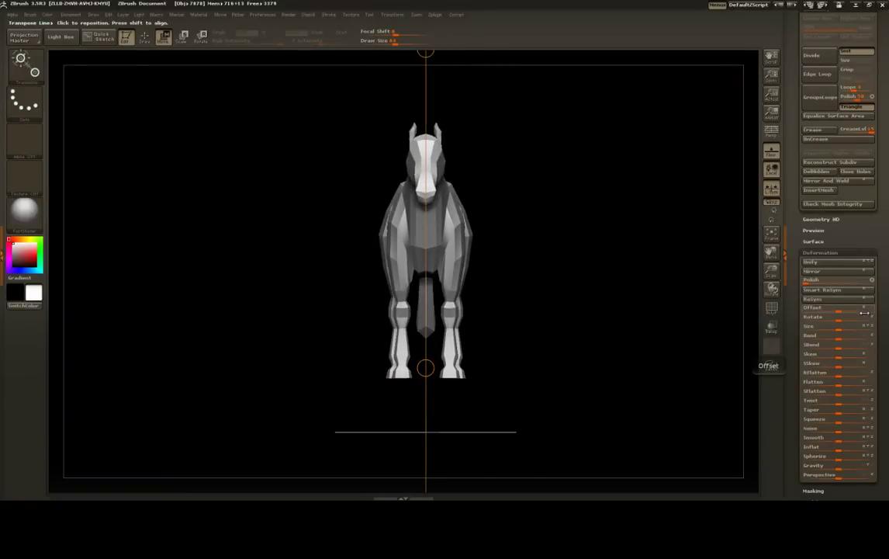
- Shift the image plane away from the horse mesh using the Offset deformation restricted to the Z axis
drag(643, 298, 642, 309)
drag(771, 289, 637, 227)
mouse_move(883, 169)
mouse_down()
mouse_move(886, 289)
mouse_move(883, 169)
mouse_up()
drag(665, 288, 672, 282)
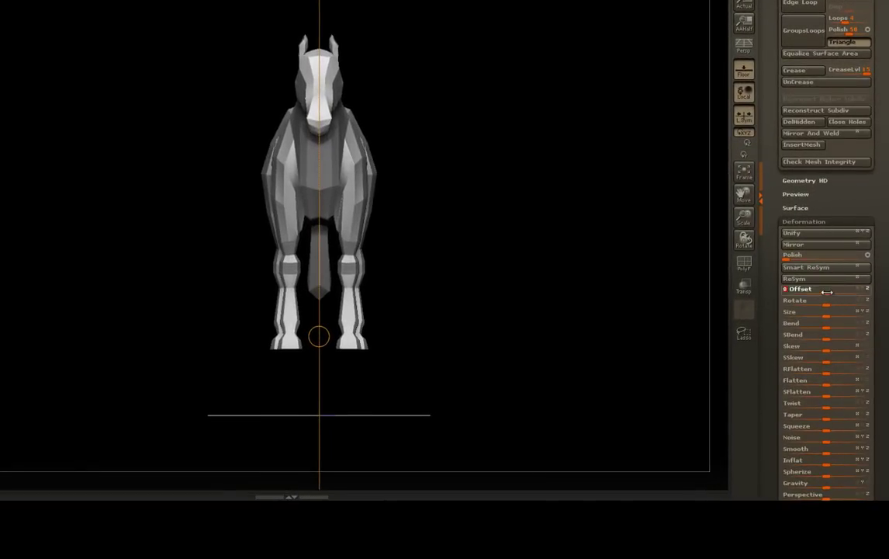
drag(648, 294, 606, 291)
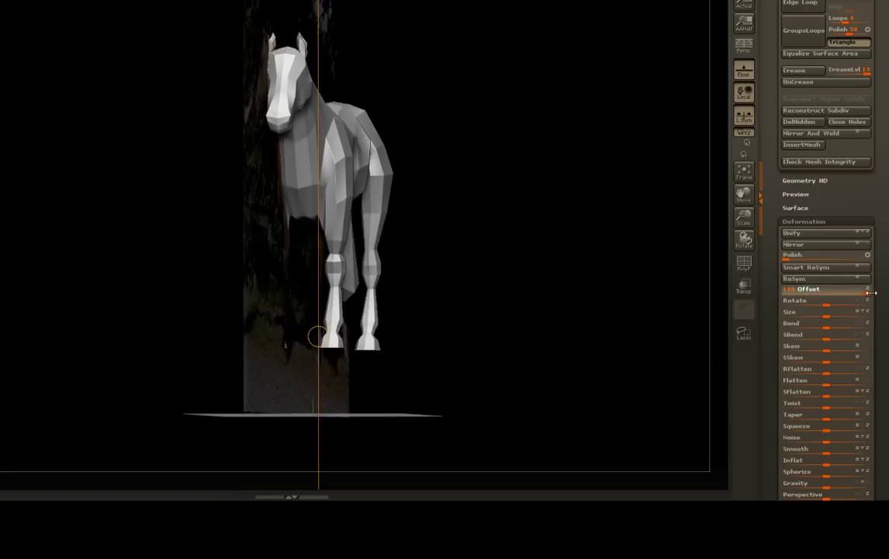
drag(826, 293, 850, 294)
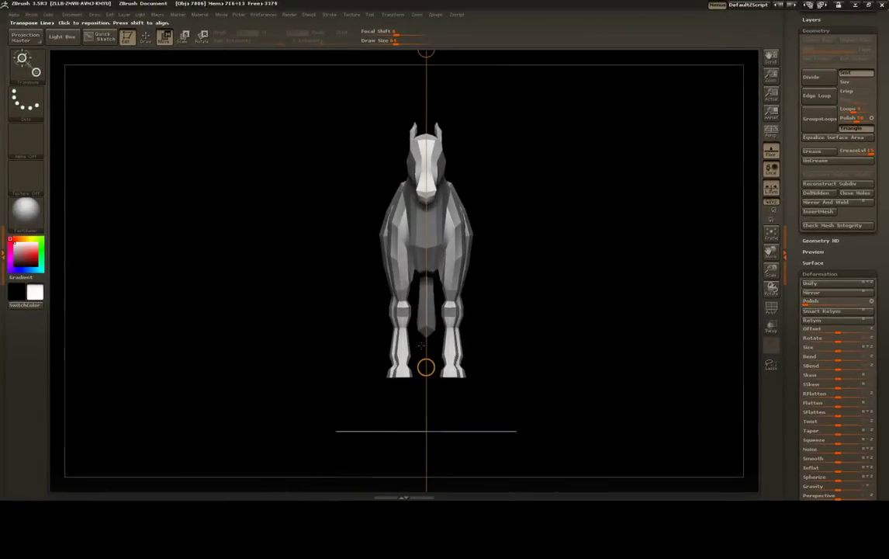
drag(426, 367, 422, 365)
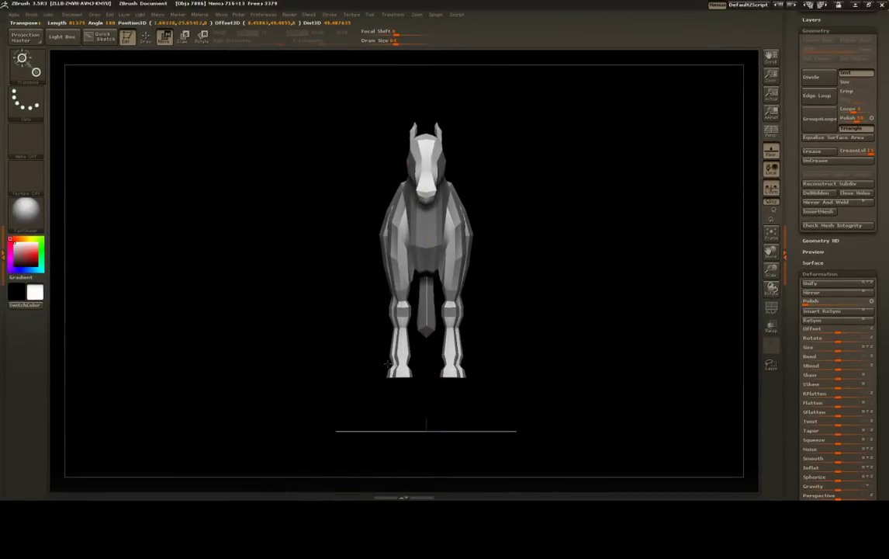
drag(557, 311, 379, 319)
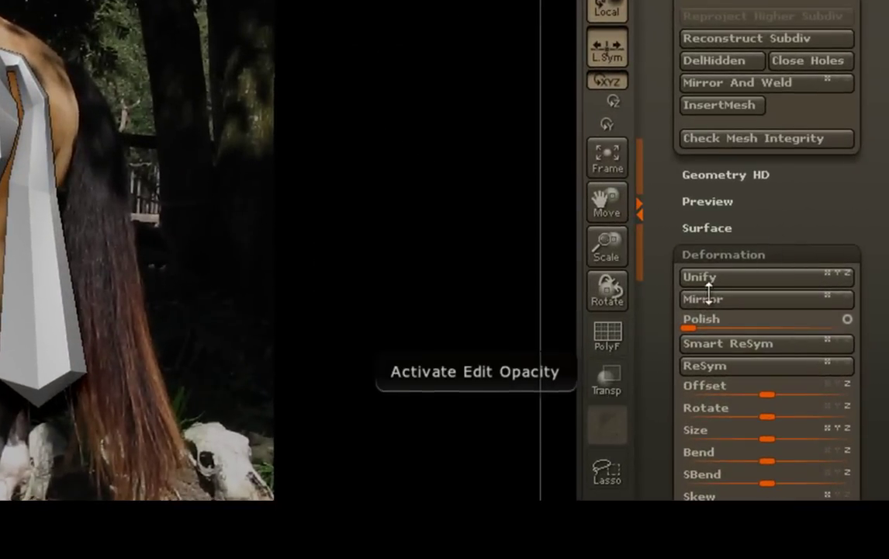
- Turn on transparency with Ghost off, and make the PolySphere_1 horse the active subtool
click(610, 387)
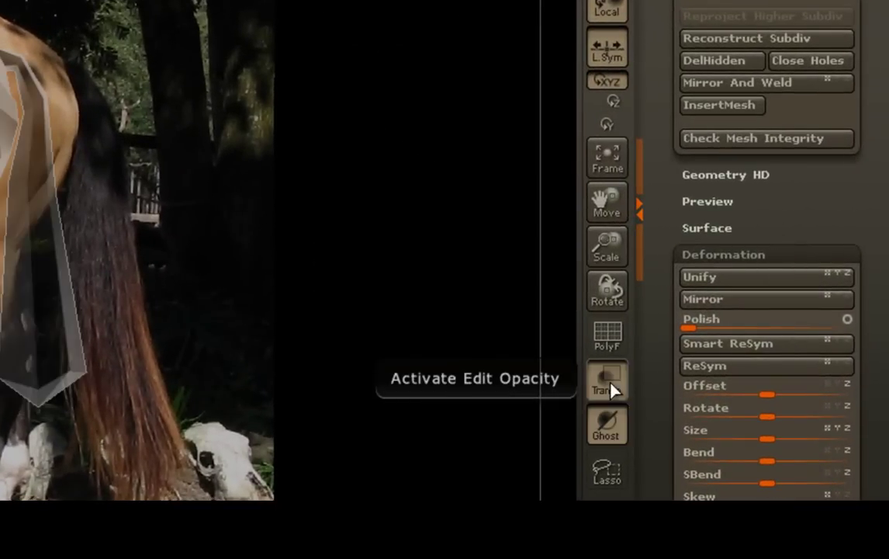
click(617, 437)
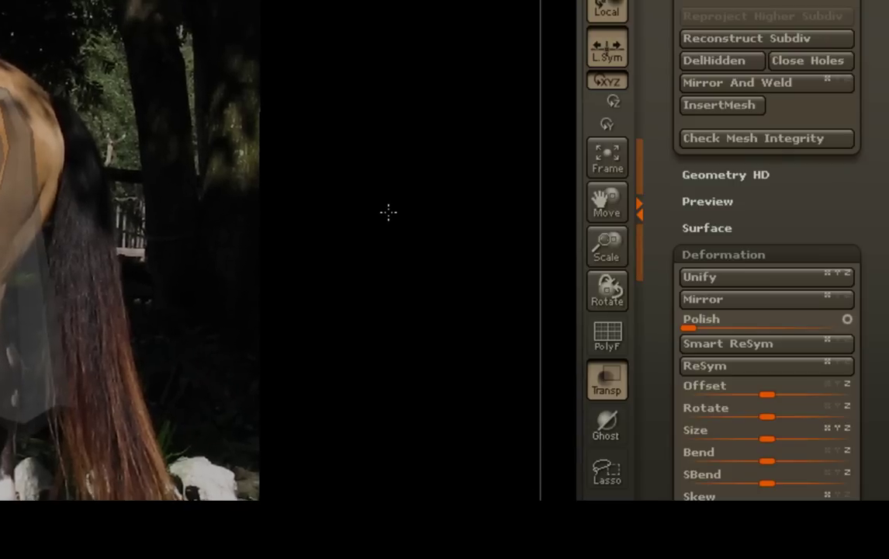
drag(873, 72, 868, 342)
click(817, 104)
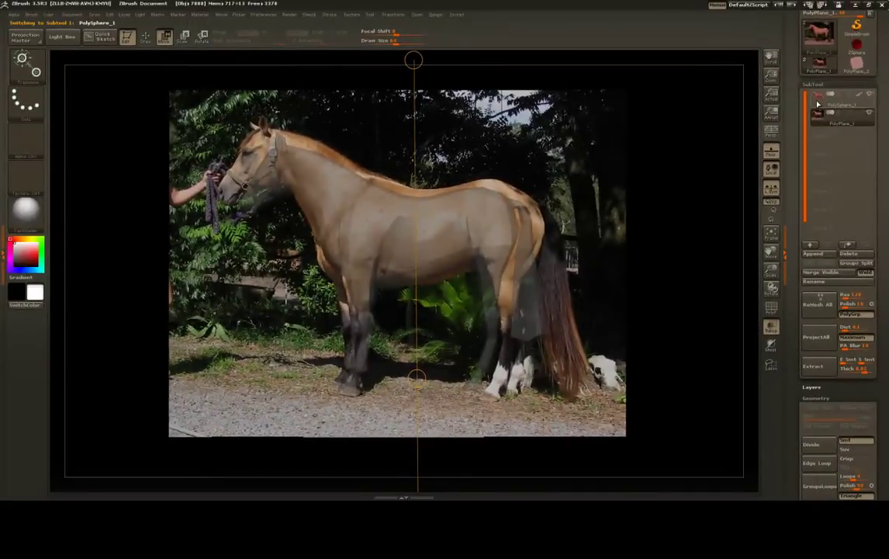
click(817, 104)
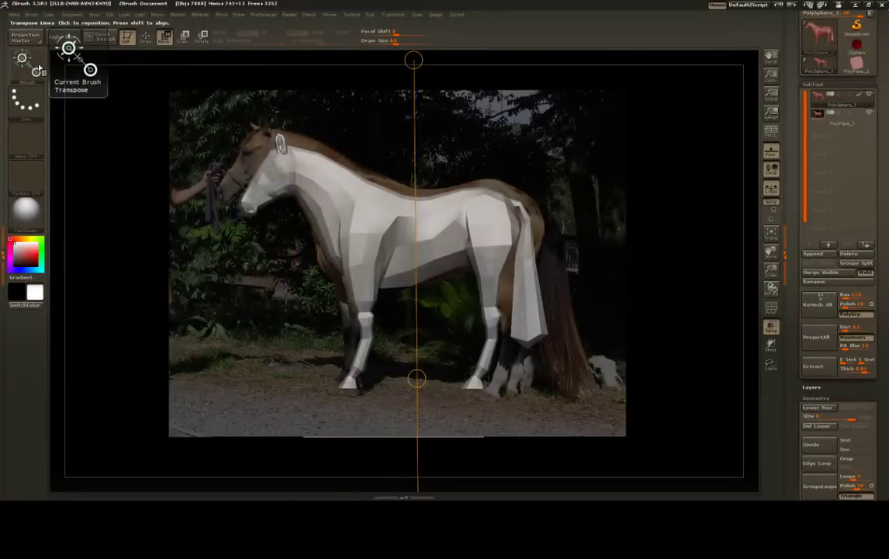
- Choose the ZProject brush in Rgb-only mode and project the photo's colour onto the horse's neck, back and hindquarters
key(b)
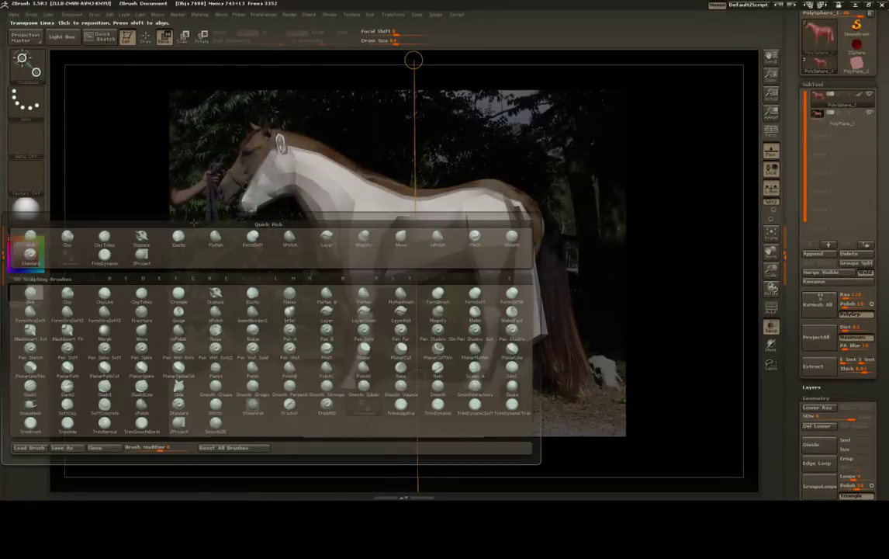
click(183, 429)
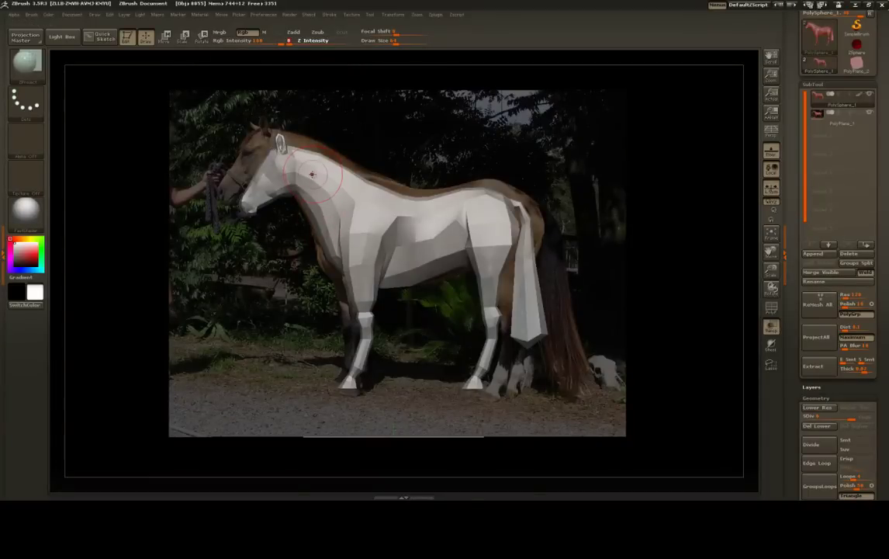
mouse_move(312, 174)
mouse_down()
mouse_move(310, 190)
mouse_move(435, 202)
mouse_move(364, 227)
mouse_move(268, 163)
mouse_move(241, 159)
mouse_move(333, 167)
mouse_up()
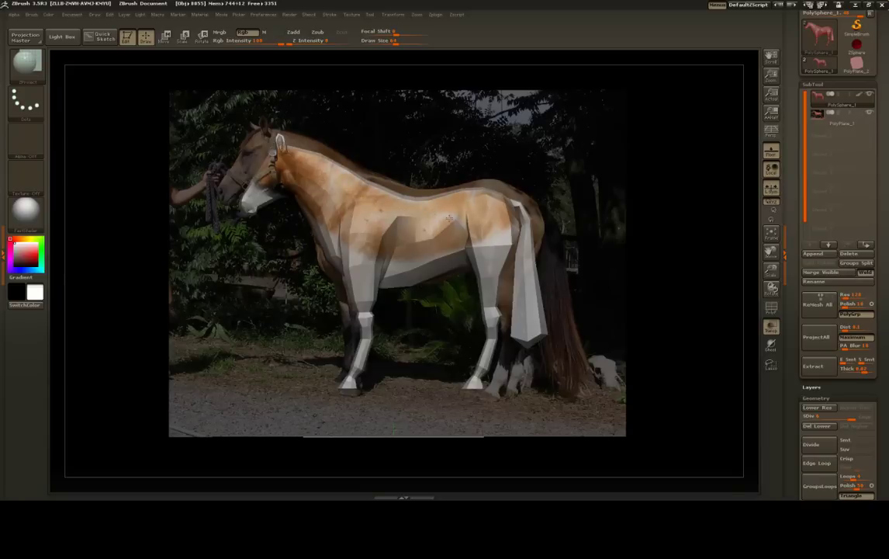
- From the straight side view, project the photo onto the horse's belly, muzzle, chest and upper legs
drag(645, 246, 695, 252)
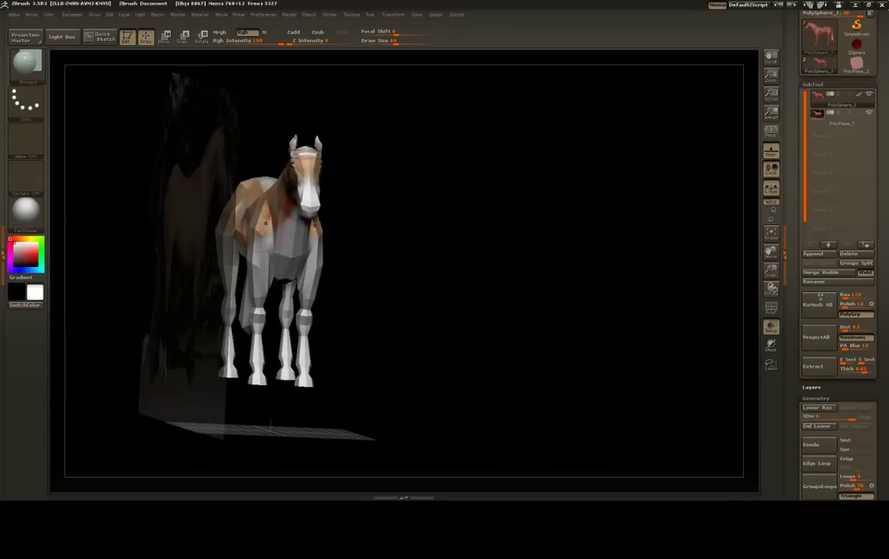
drag(536, 260, 465, 260)
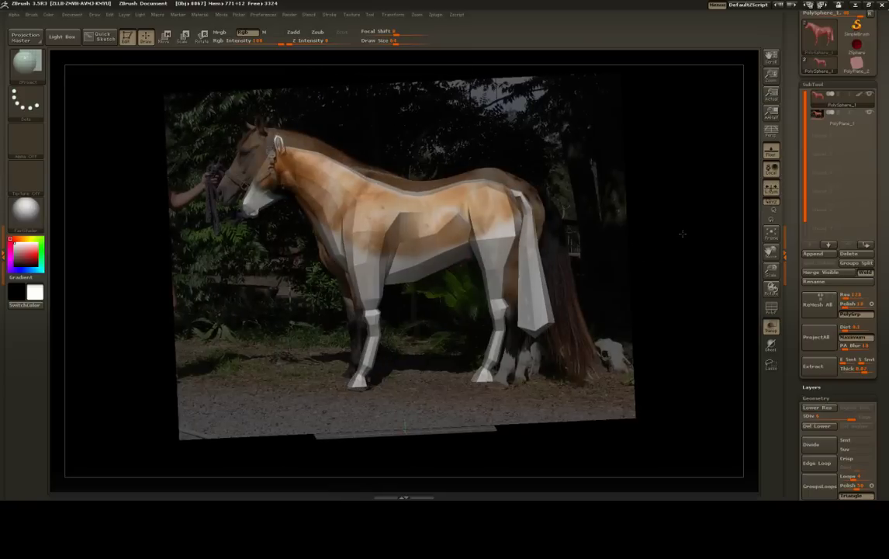
drag(683, 234, 683, 235)
mouse_move(498, 224)
mouse_down()
mouse_move(462, 244)
mouse_move(372, 261)
mouse_move(328, 224)
mouse_up()
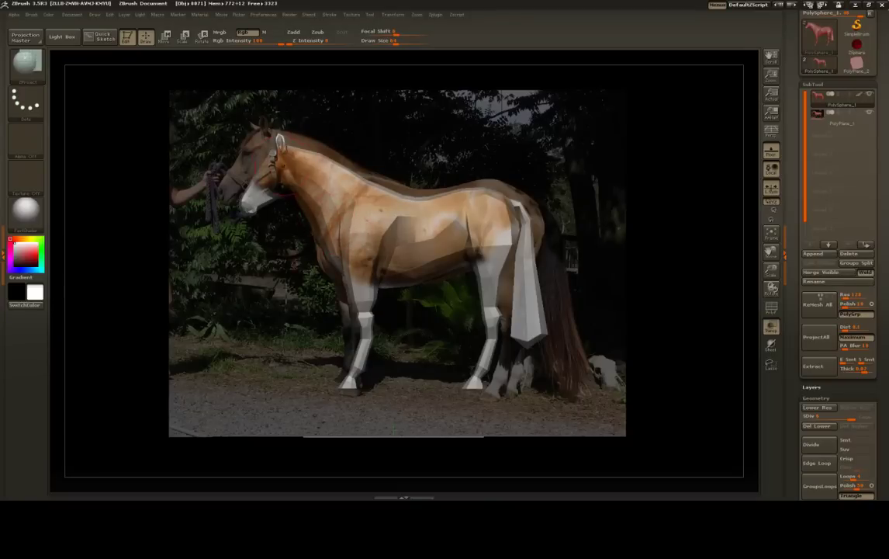
drag(280, 164, 264, 187)
drag(349, 186, 481, 216)
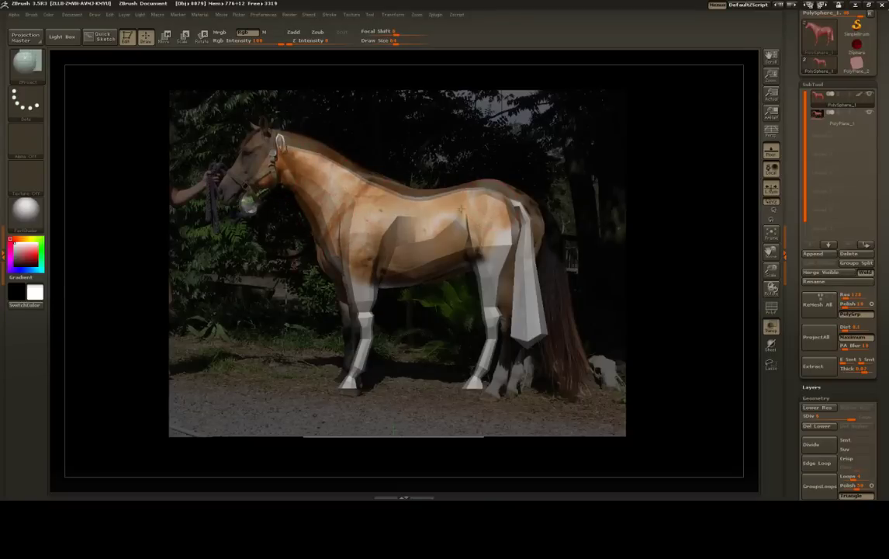
mouse_move(426, 209)
mouse_down()
mouse_move(452, 219)
mouse_move(413, 239)
mouse_up()
drag(360, 289, 337, 245)
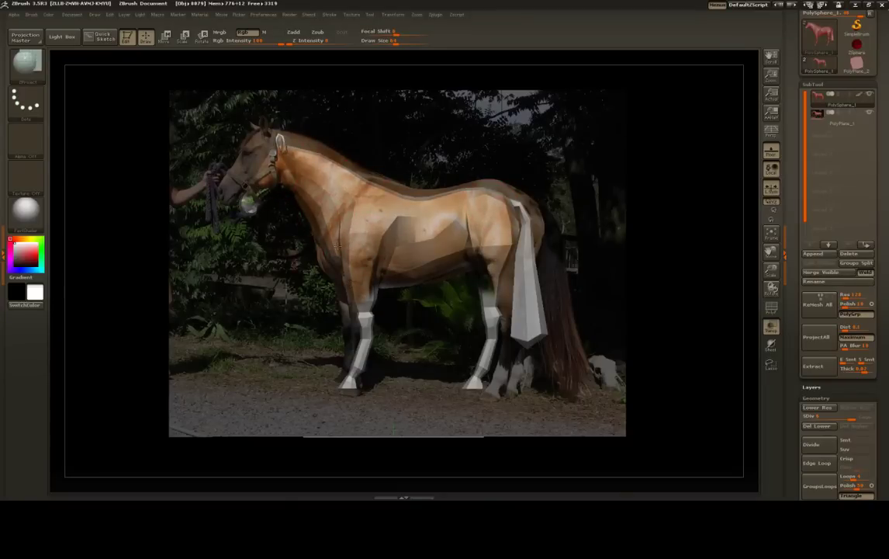